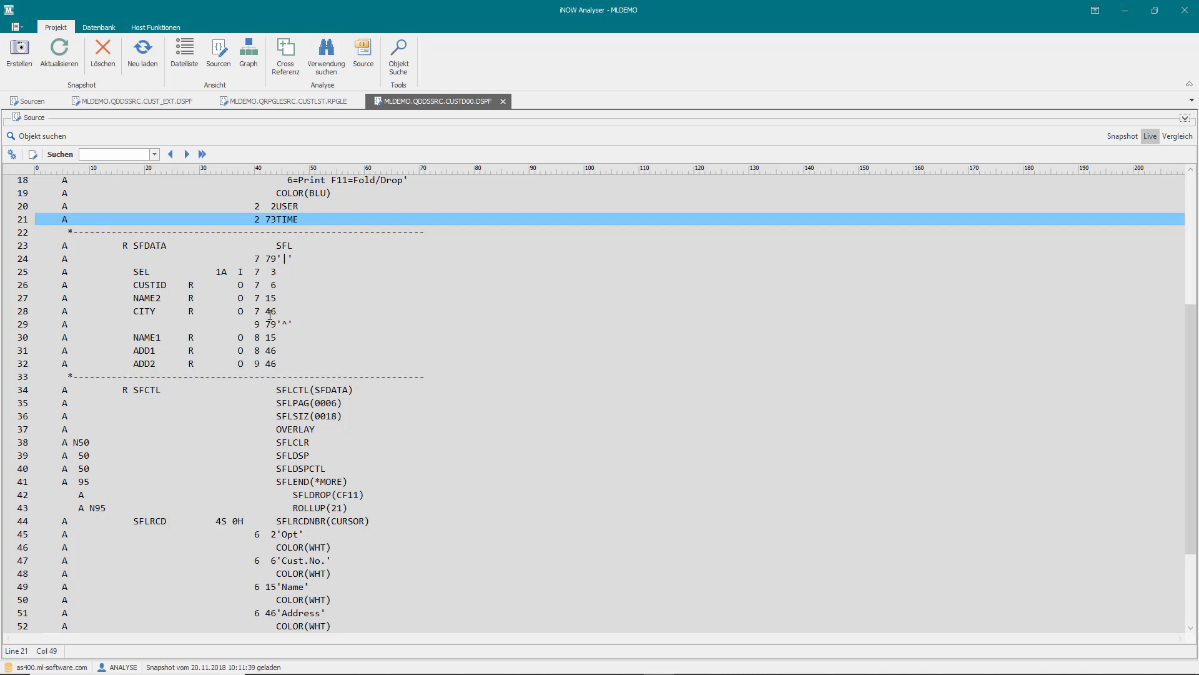
- Review the subfile records in the CUSTD00 display file and the NAME1 and ADD1 fields of SF_EXT in CUST_EXT
scroll(256, 290, "up", 1)
scroll(231, 356, "up", 1)
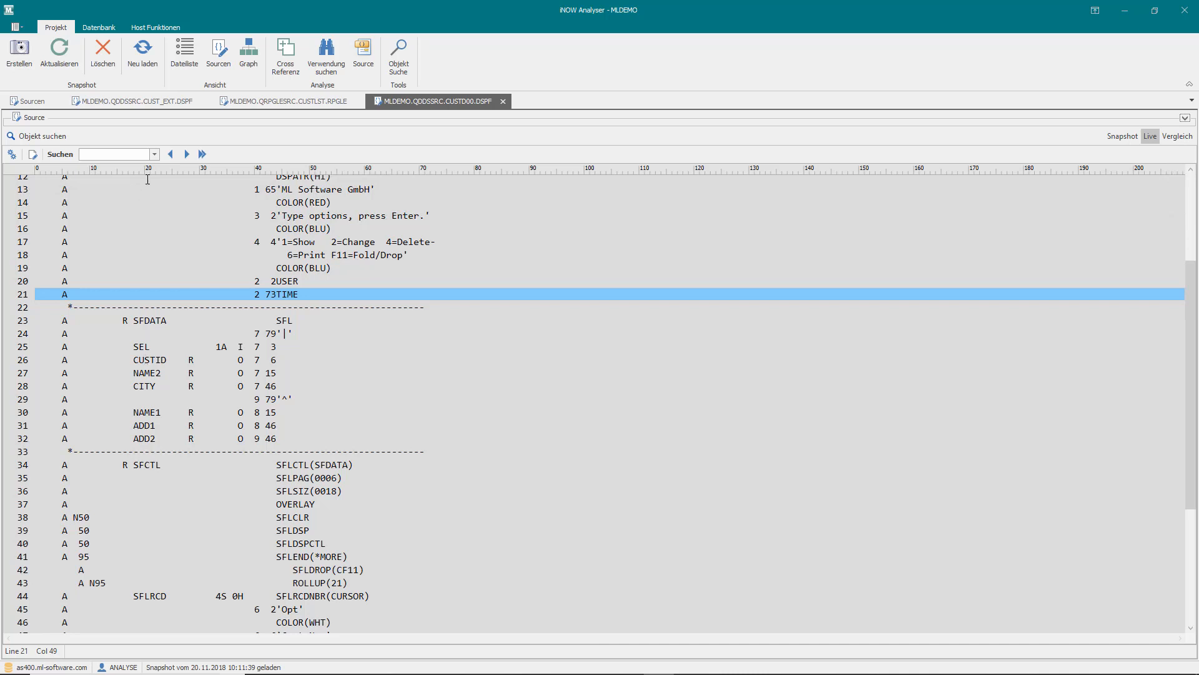
left_click(148, 100)
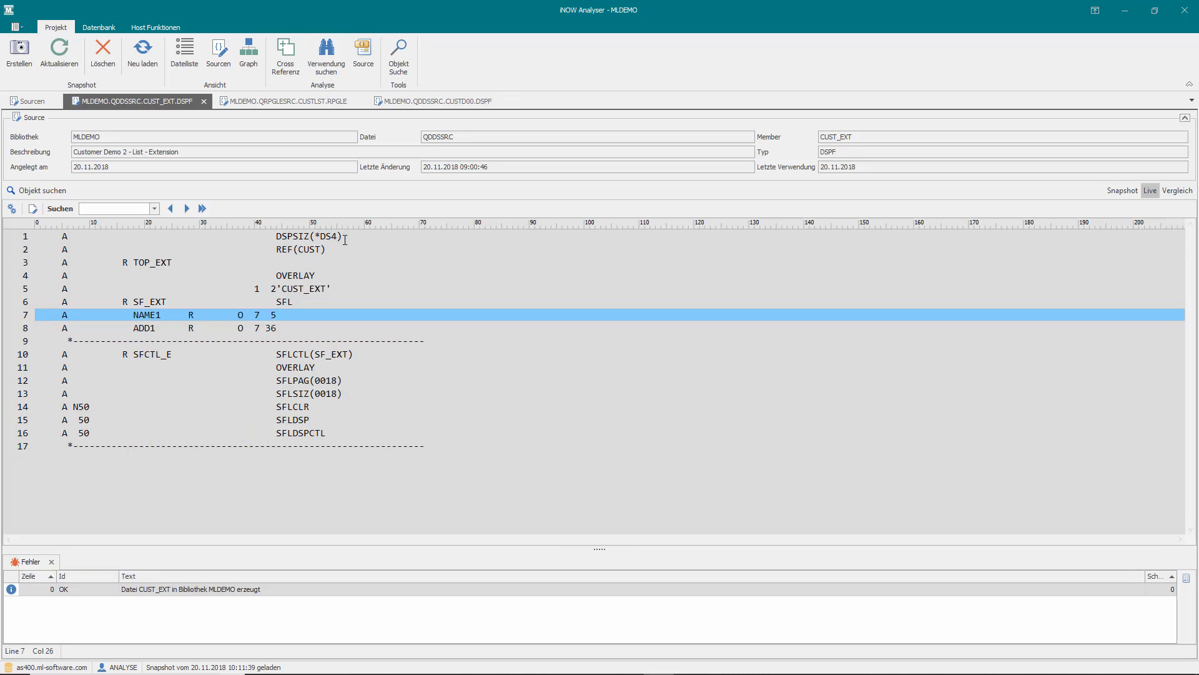
left_click(136, 313)
key("Left")
key("Left")
key("Left")
left_click(275, 328)
left_click(279, 314)
- Show the CUSTLST RPGLE source at the SFILE(SF_EXT:REC#) line of the CUST_EXT file declaration
left_click(305, 101)
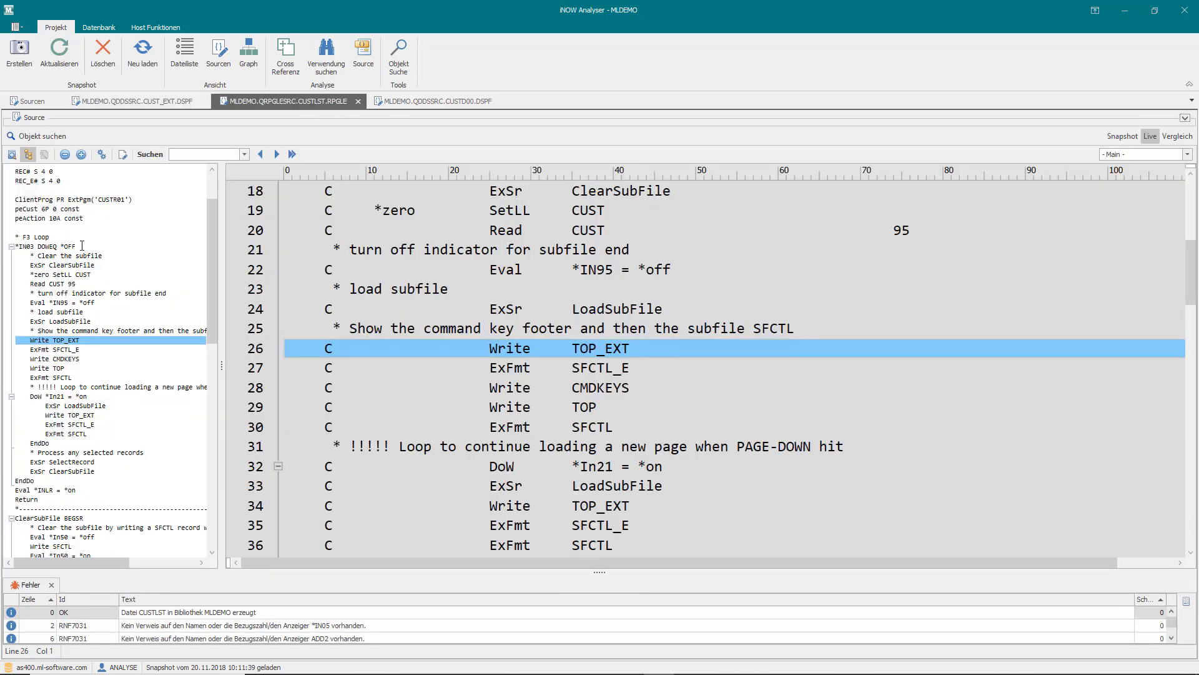
scroll(82, 246, "up", 2)
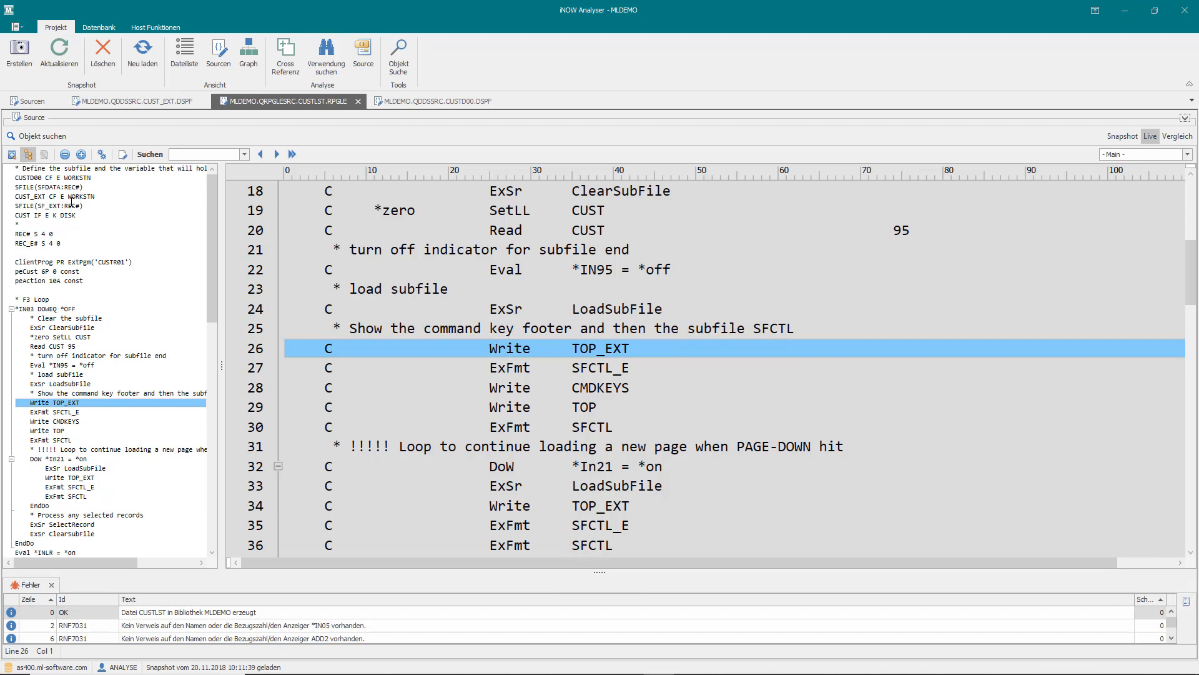
left_click(71, 204)
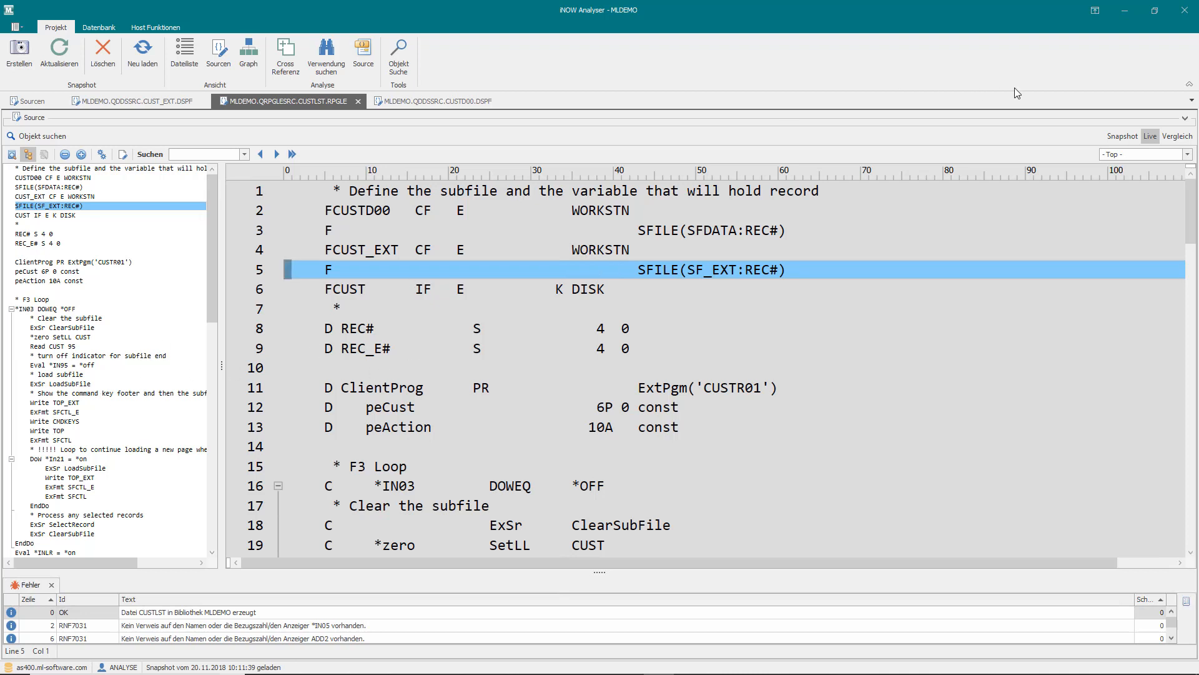
- Go to the LoadSubFile routine and point out the lines writing SFDATA and SF_EXT
left_click(1186, 155)
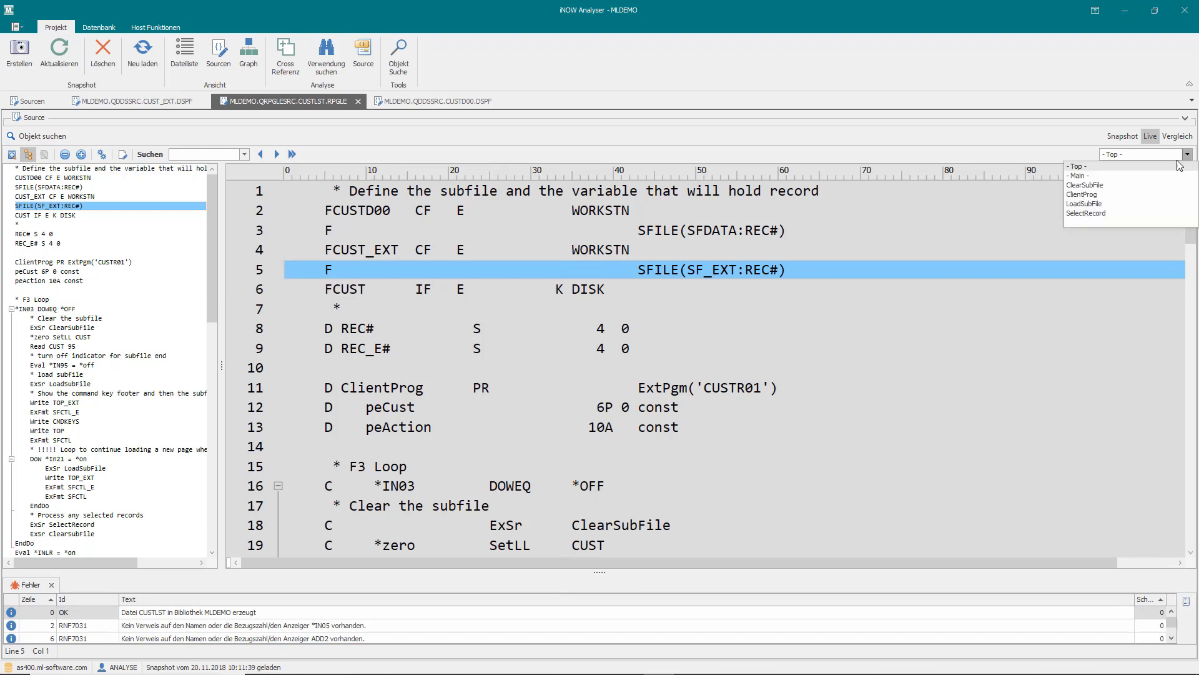
left_click(1099, 205)
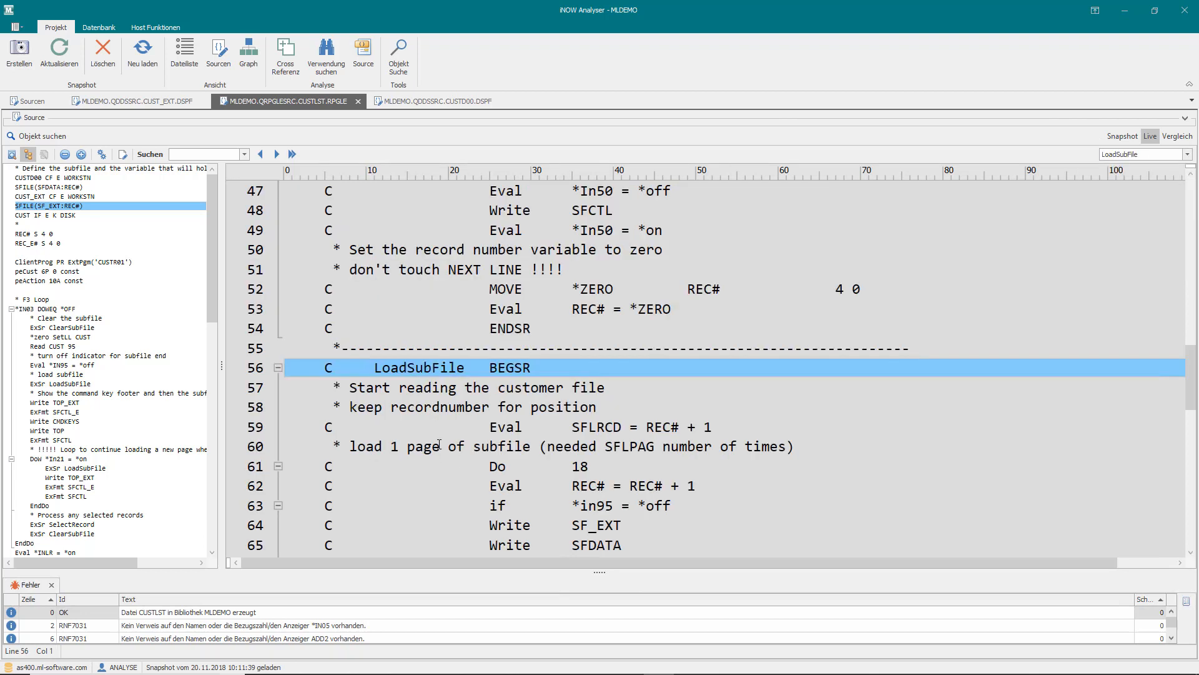
scroll(499, 393, "down", 5)
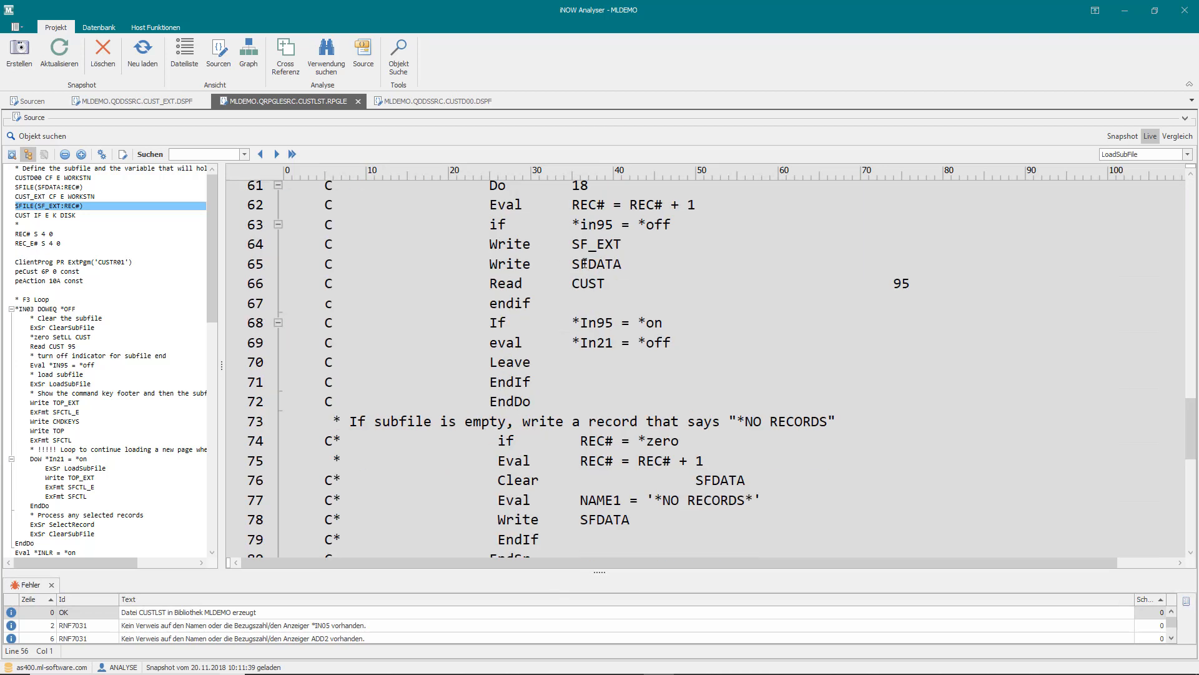
left_click_drag(623, 263, 498, 263)
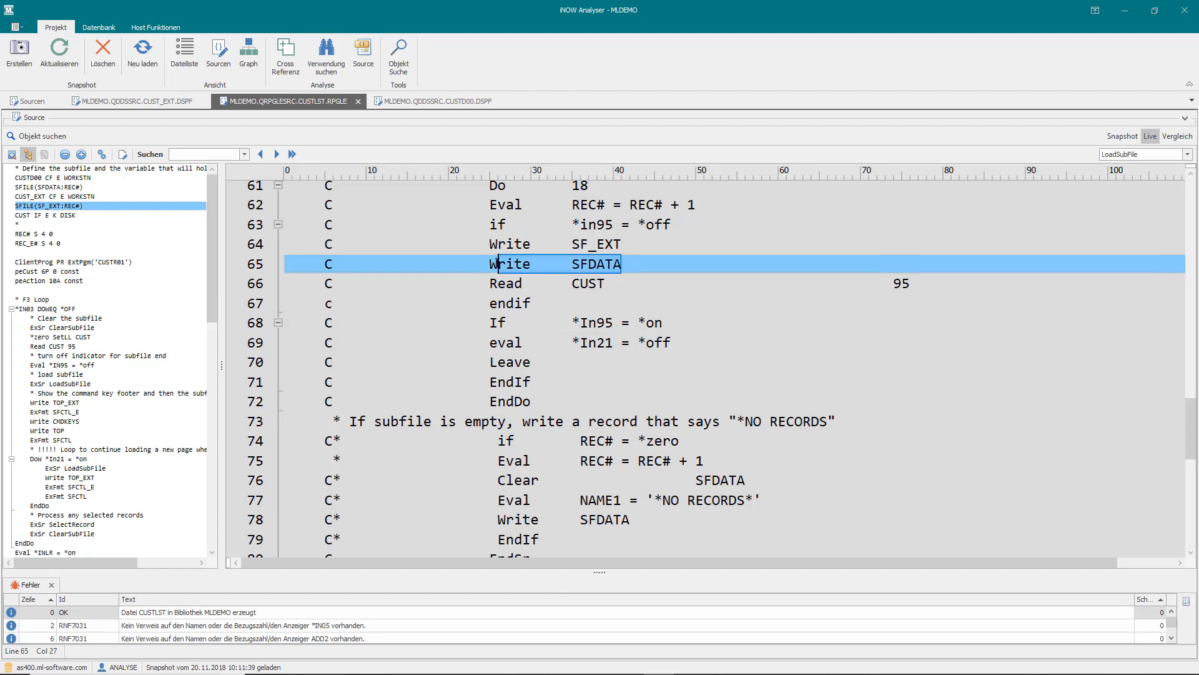
left_click(621, 244)
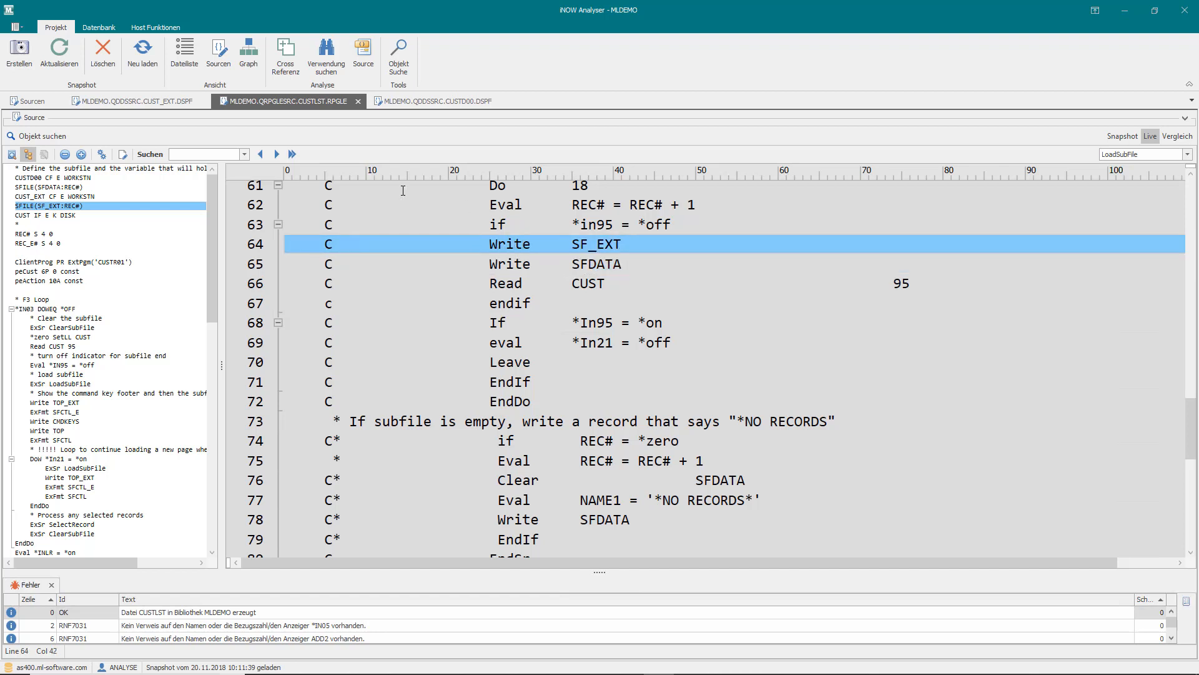
- Recheck the CUST_EXT display file, then highlight CUSTLST's main-loop lines from Write CMDKEYS to ExFmt SFCTL, below ExFmt SFCTL_E
left_click(145, 100)
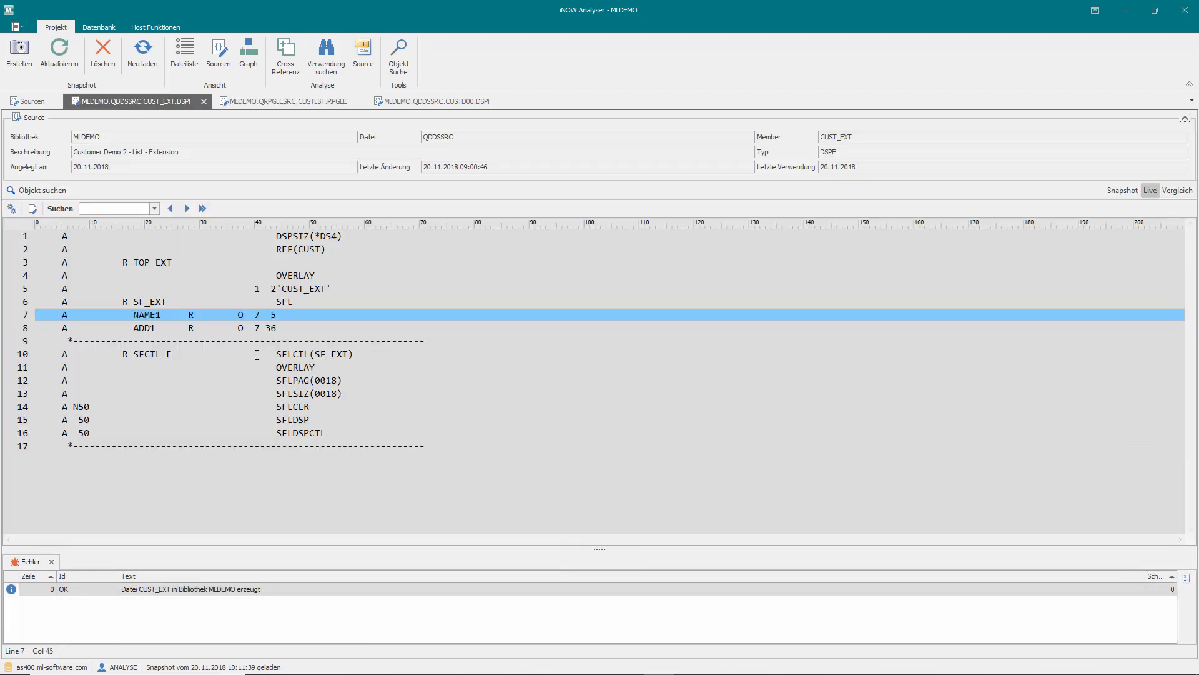
left_click(322, 100)
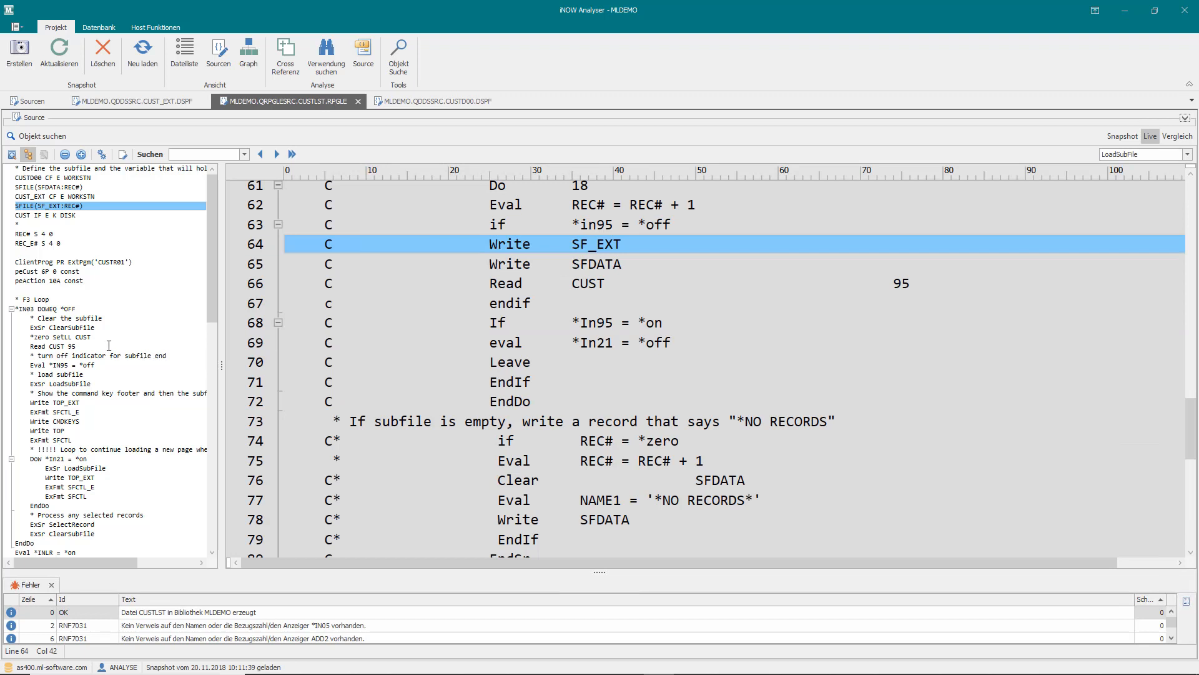
left_click(65, 410)
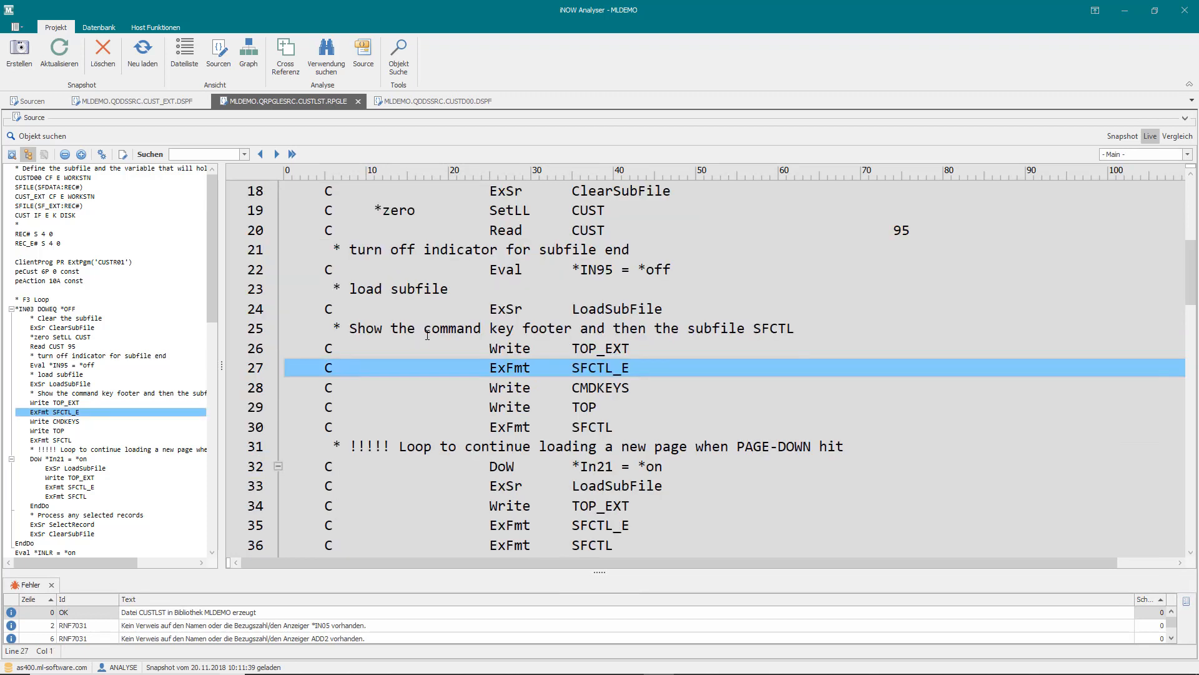
scroll(553, 406, "down", 5)
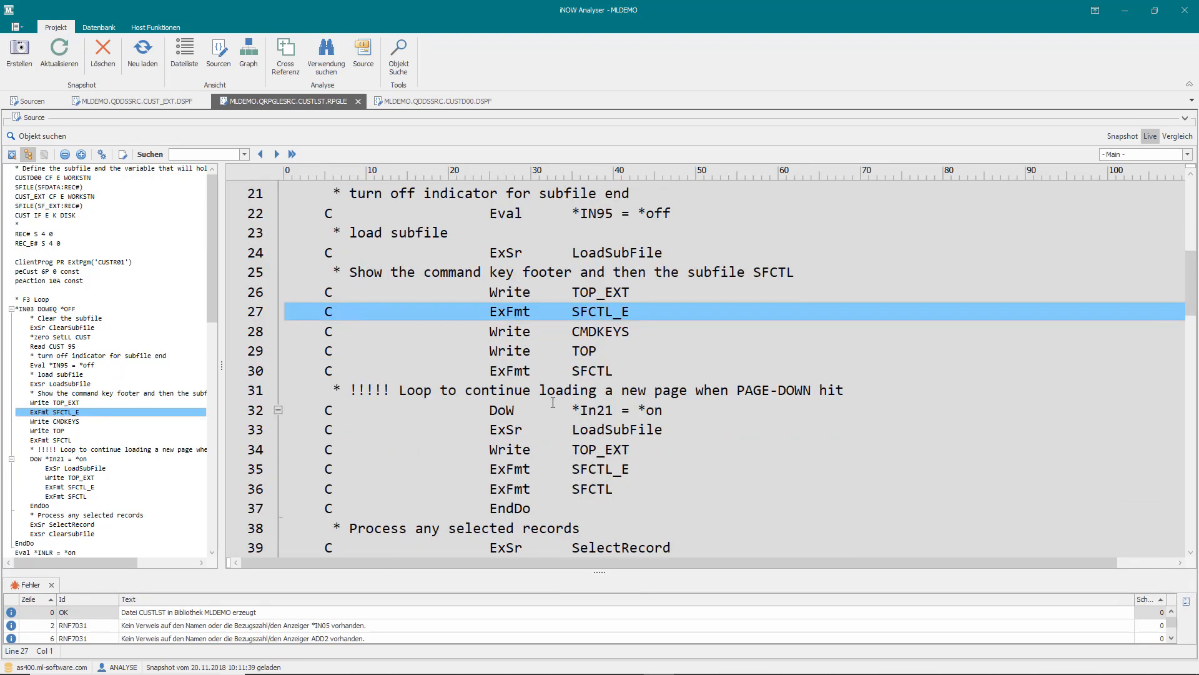
scroll(569, 234, "up", 1)
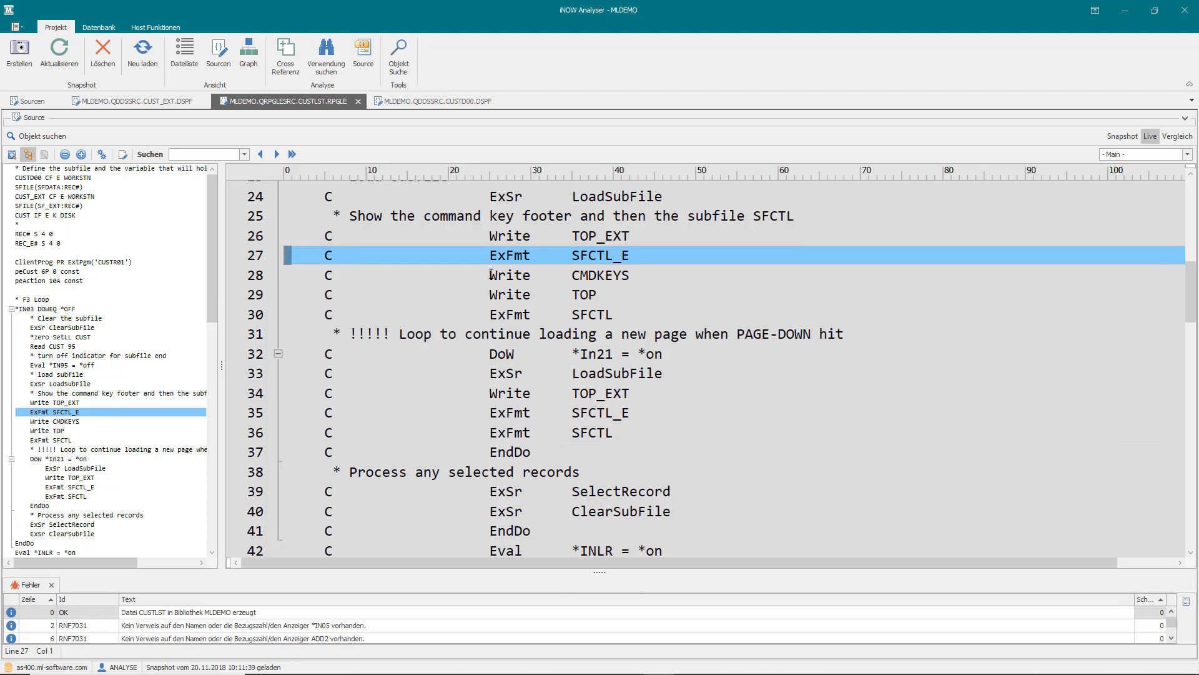
left_click_drag(491, 275, 623, 314)
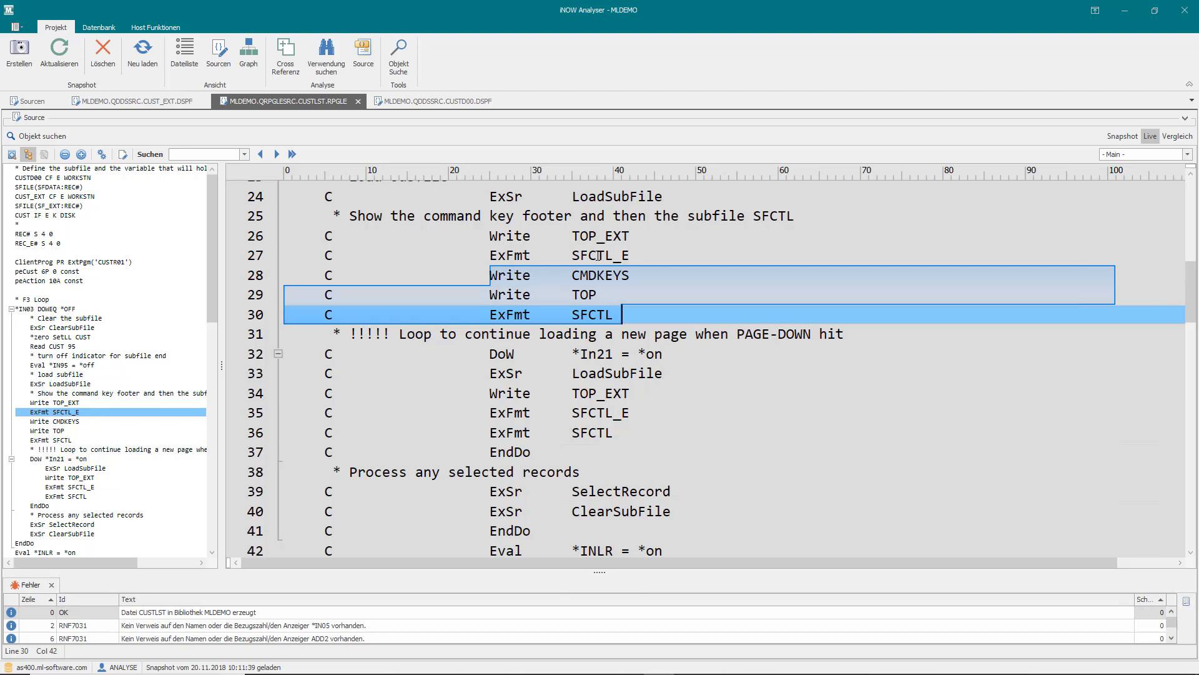
- Switch to the AS400 terminal session, exit the customer list, run menu option 2 and continue past the CUST_EXT screen
mouse_move(681, 672)
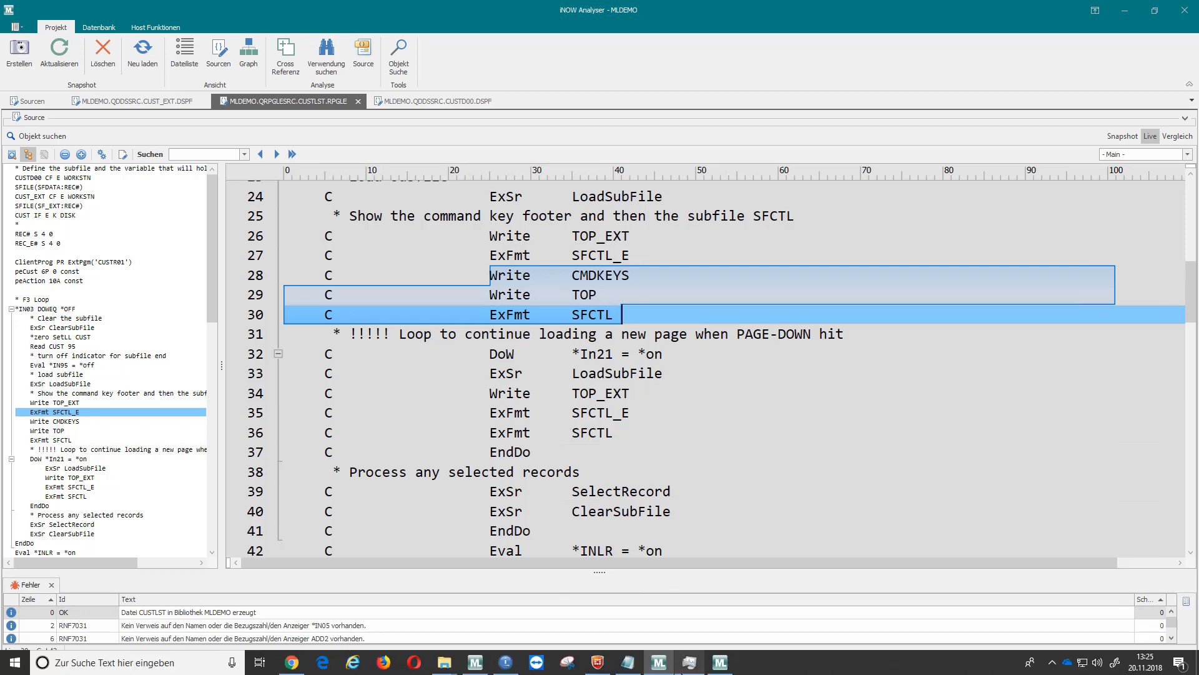
left_click(524, 666)
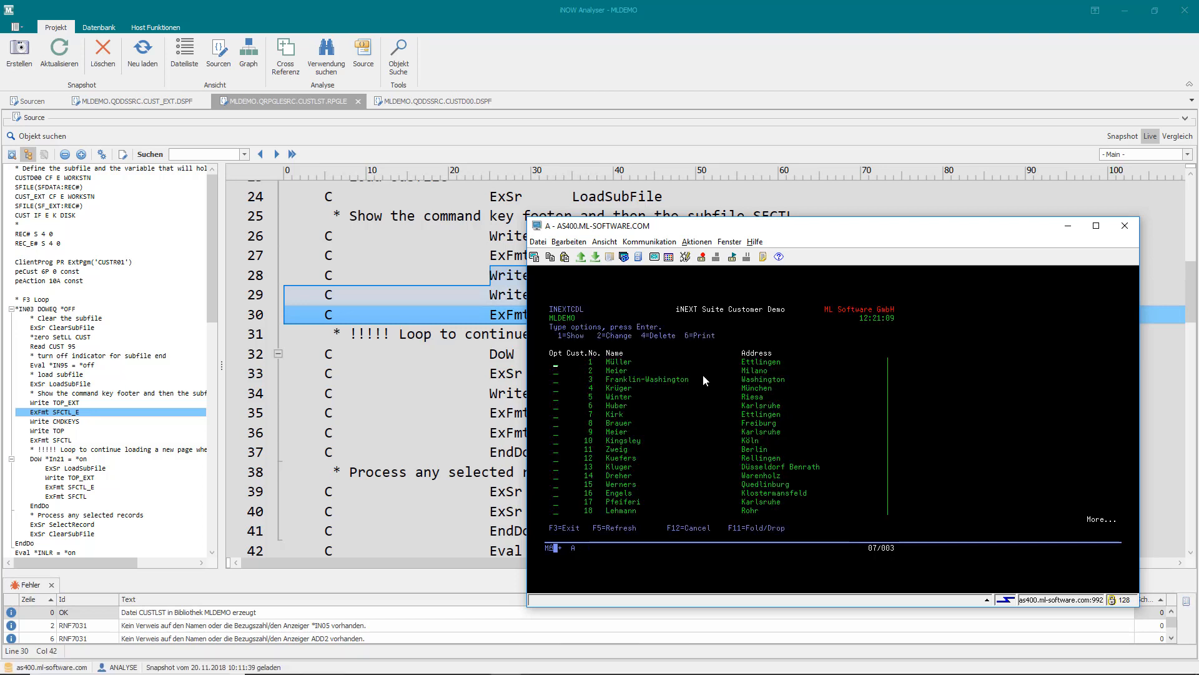
key("F3")
type("2")
key("Return")
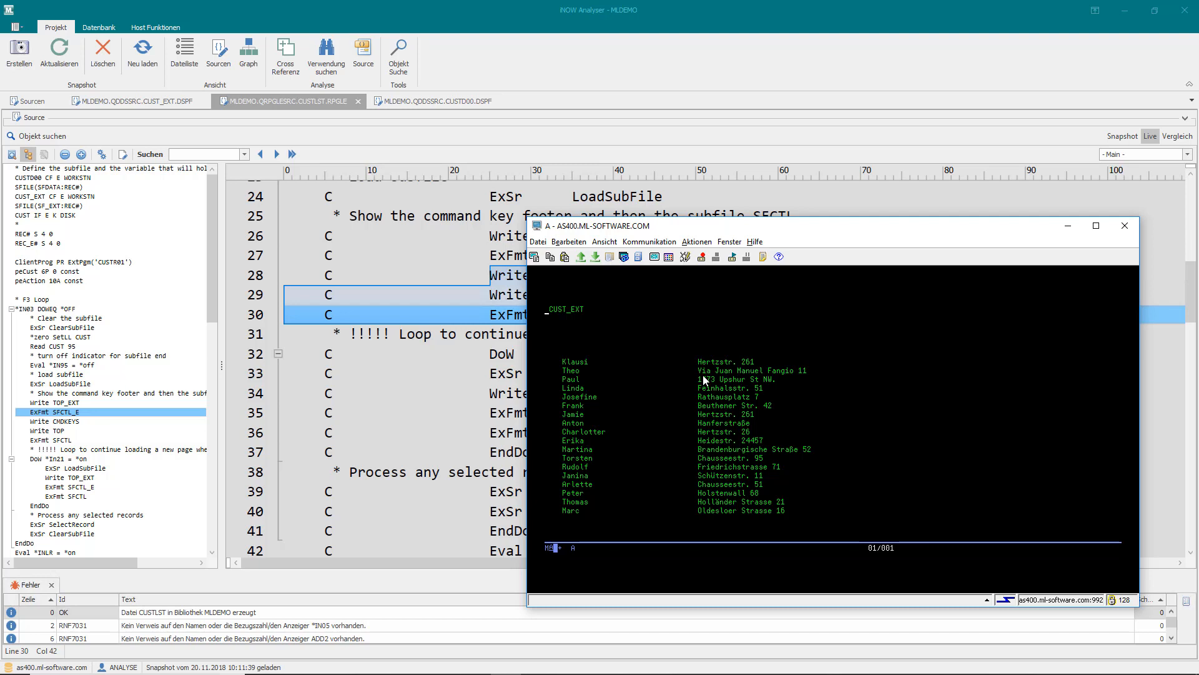
key("Return")
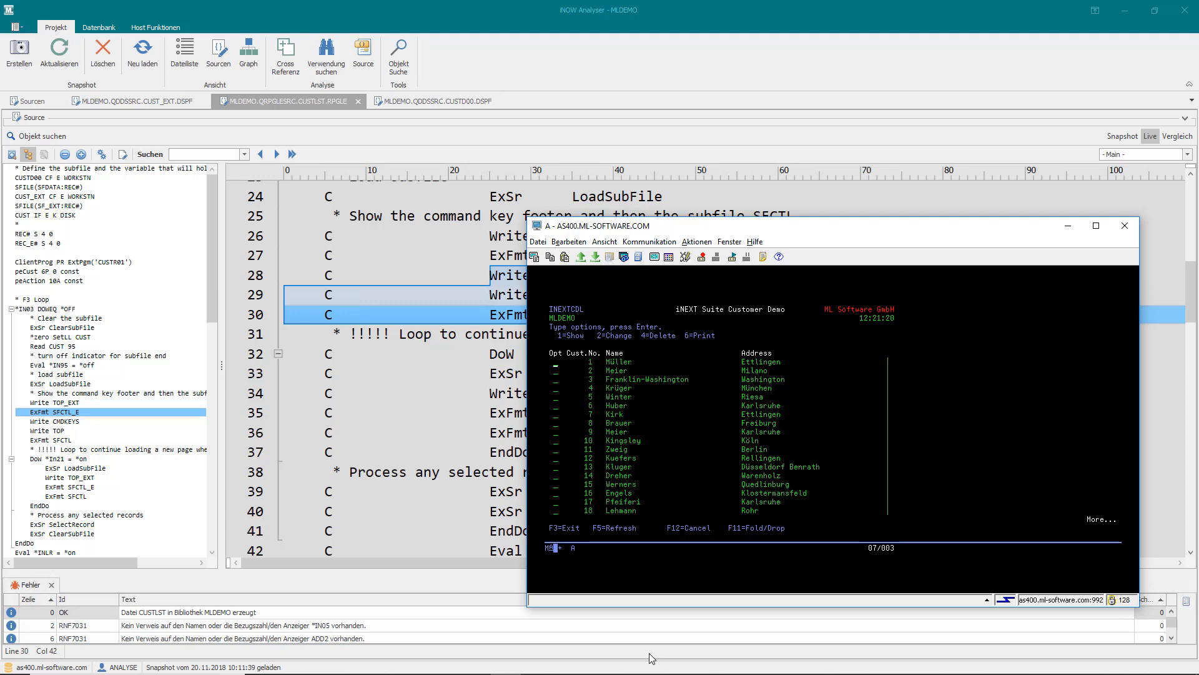
- Switch to iNOW UI Client, run Customer Demo option 2 through its CUST_EXT and customer list screens, and exit to the menu
left_click(626, 666)
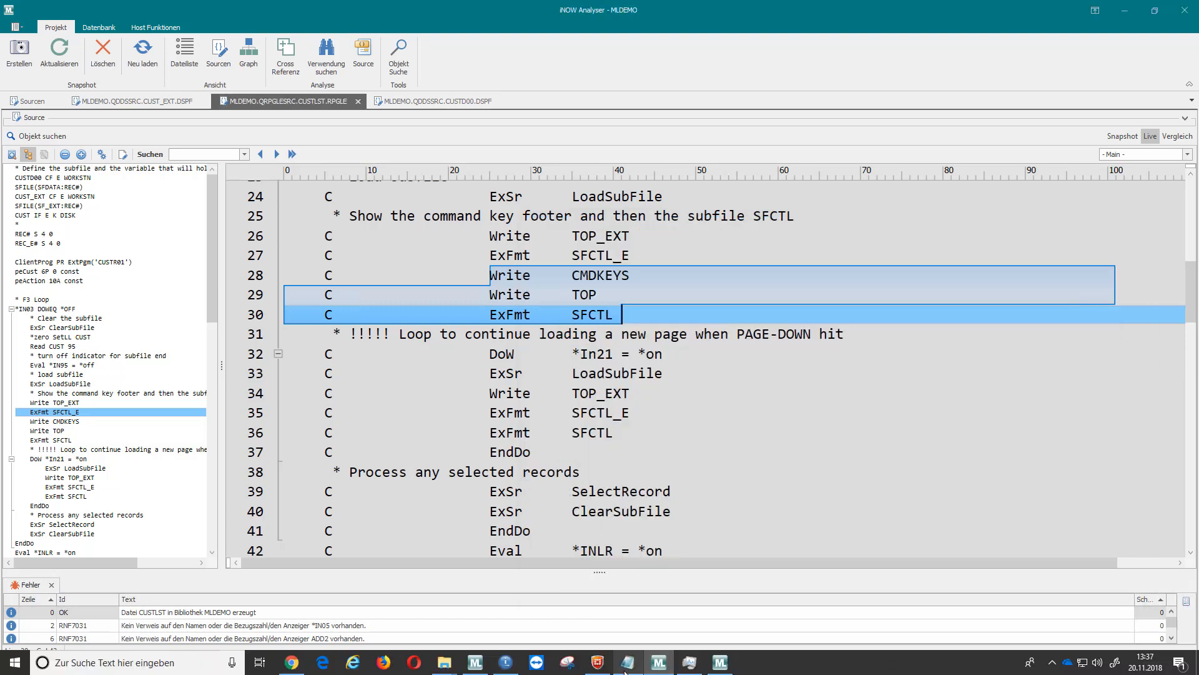
left_click(475, 662)
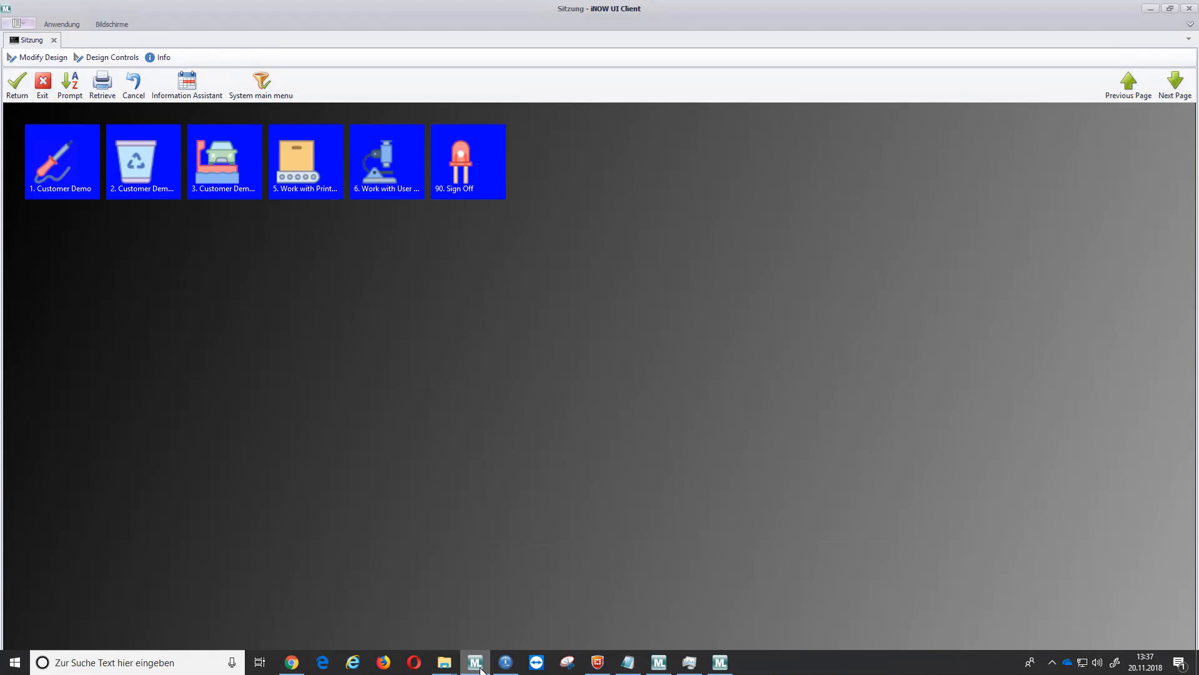
left_click(144, 161)
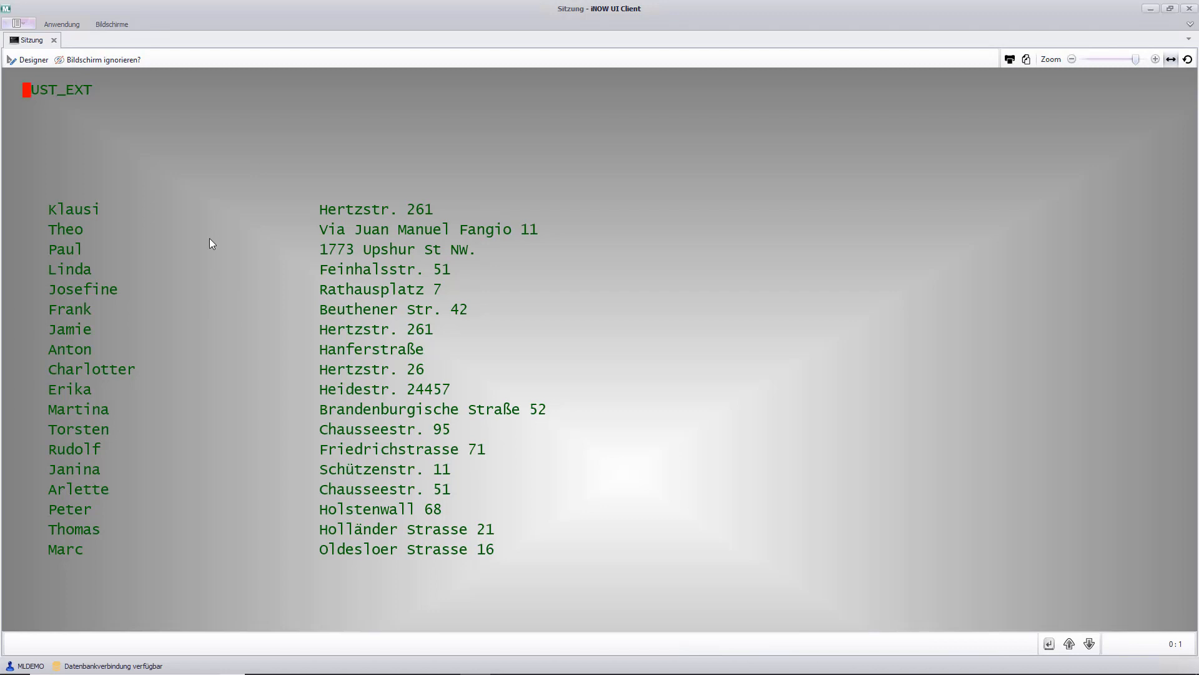
key("F11")
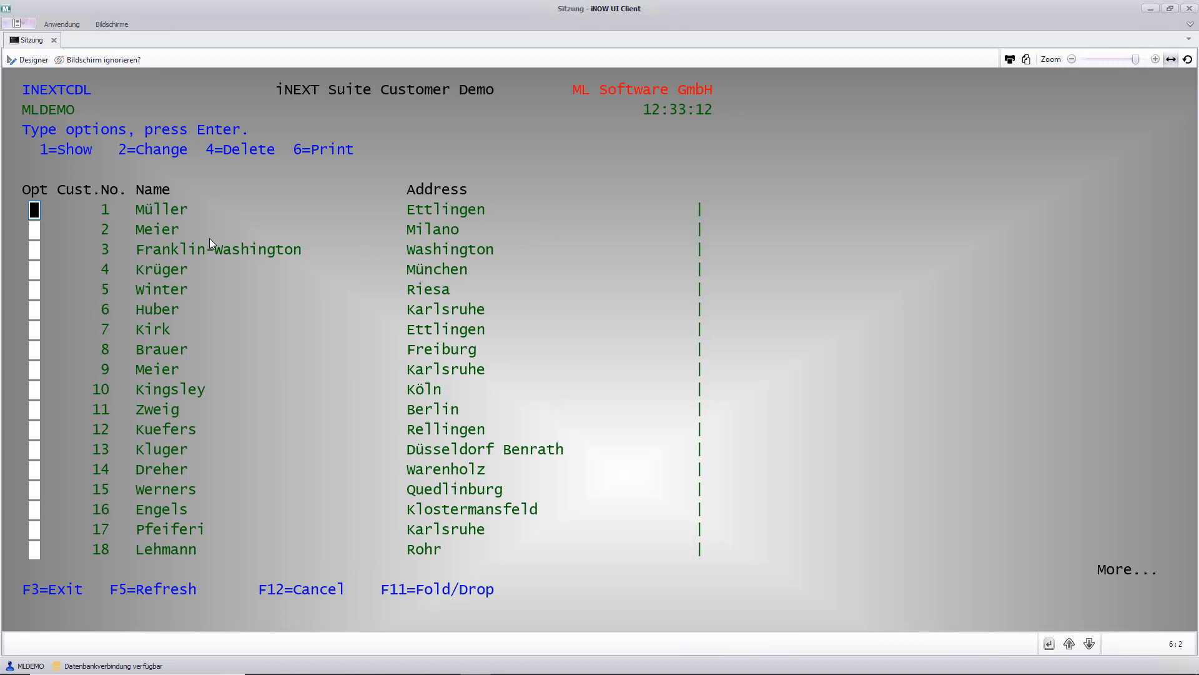
key("F3")
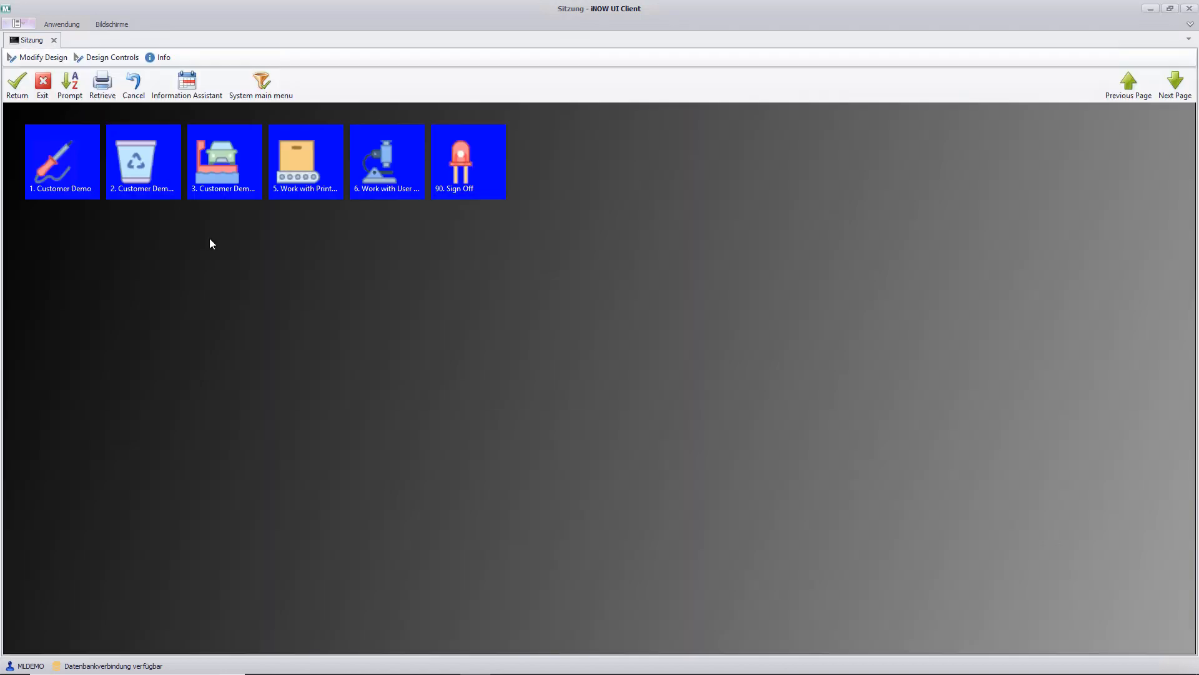
- Reopen Customer Demo option 2 and create a screen identification named CUST_EXT for its first screen
left_click(143, 167)
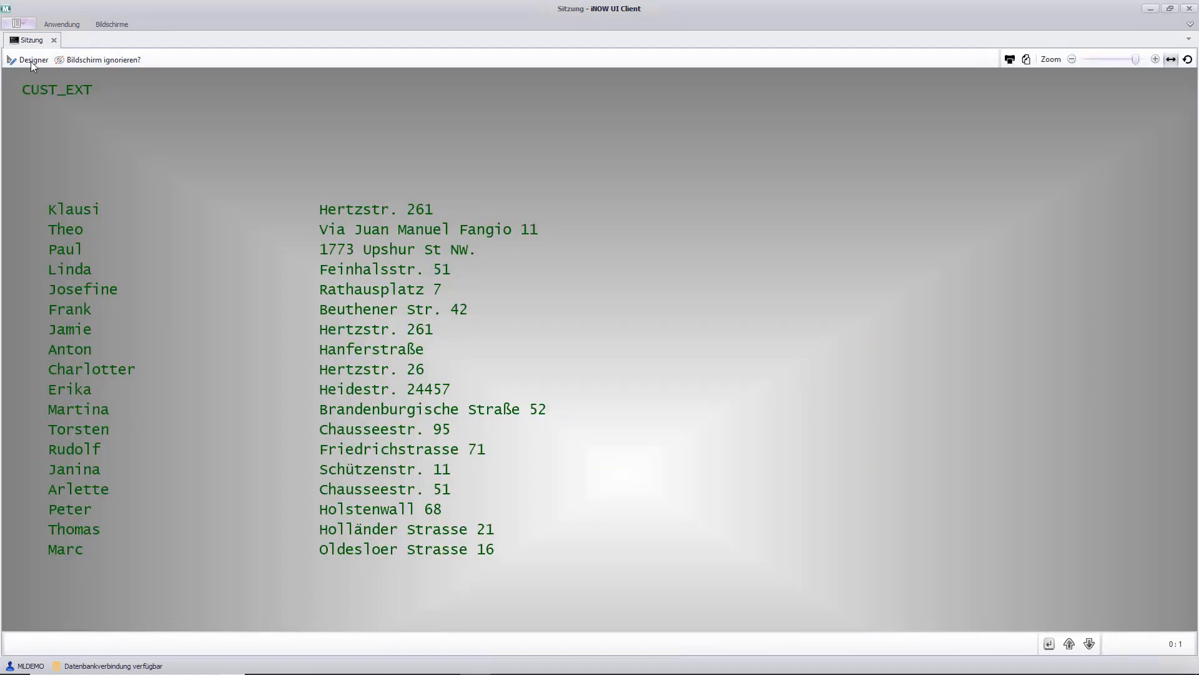
left_click(32, 62)
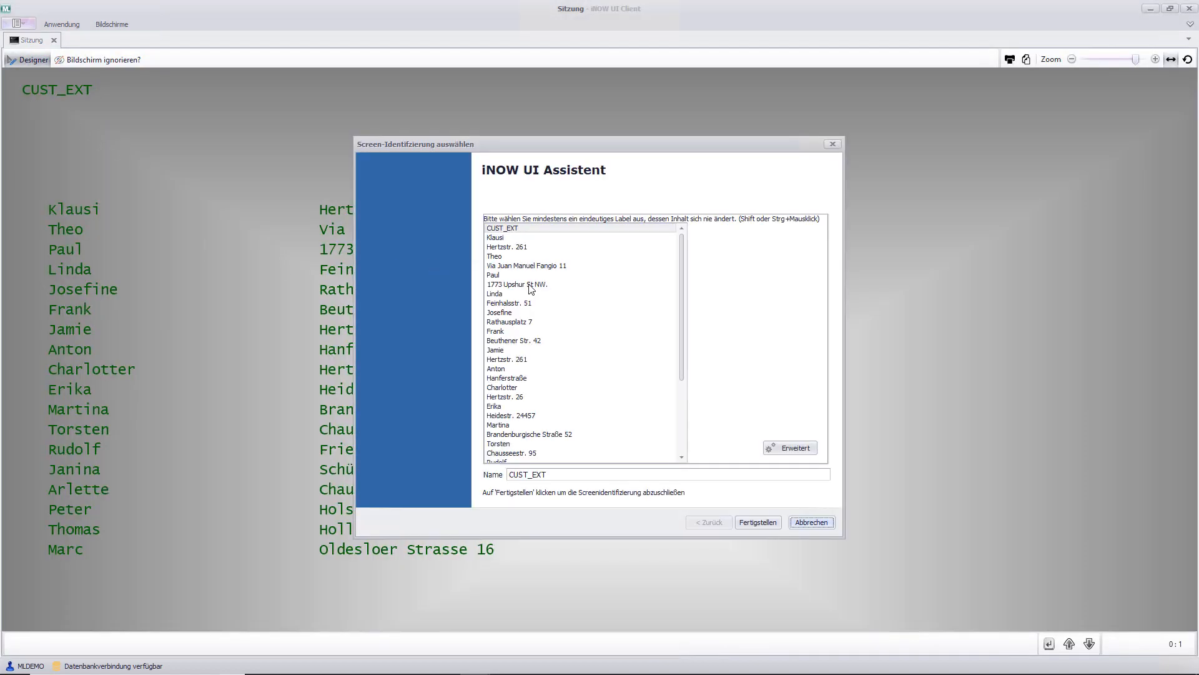
left_click(757, 522)
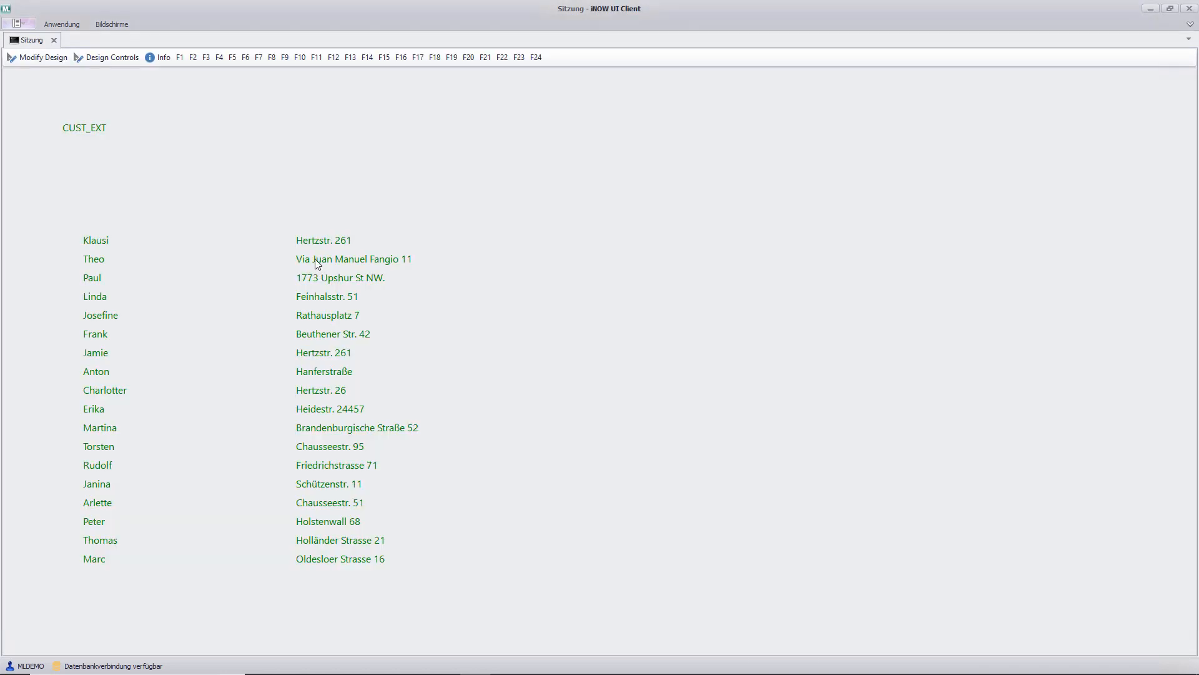
- Open the CUST_EXT design for editing and turn all name and address rows into a static subfile grid
left_click(34, 57)
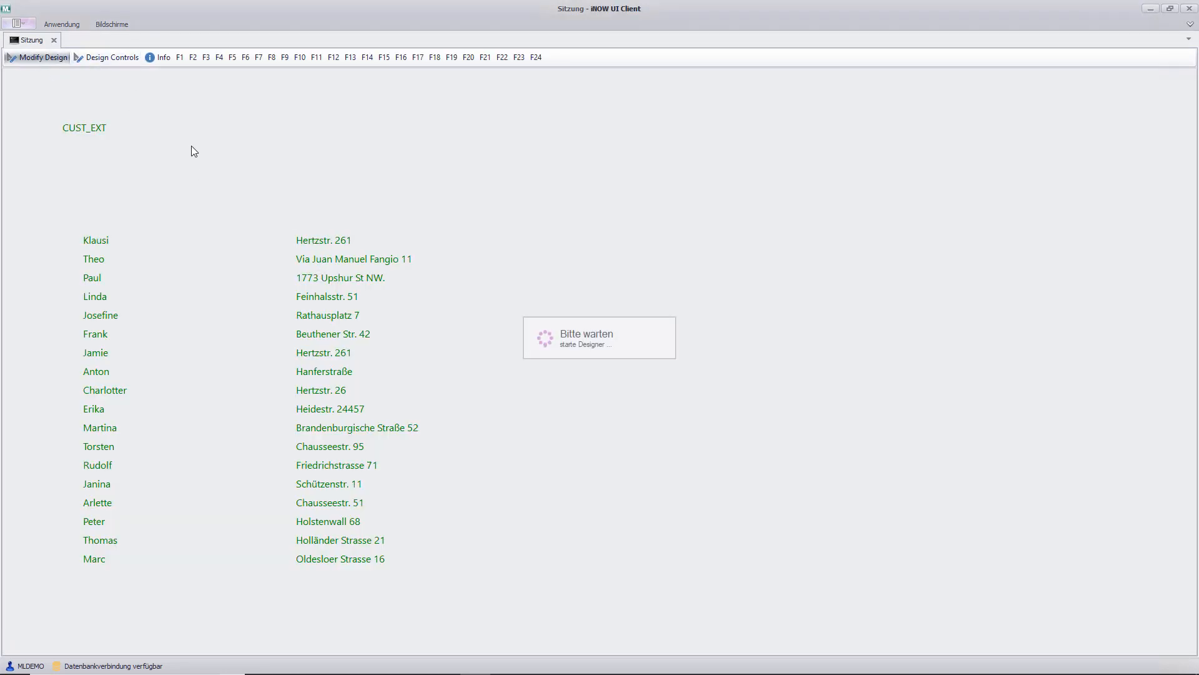
left_click_drag(170, 228, 569, 585)
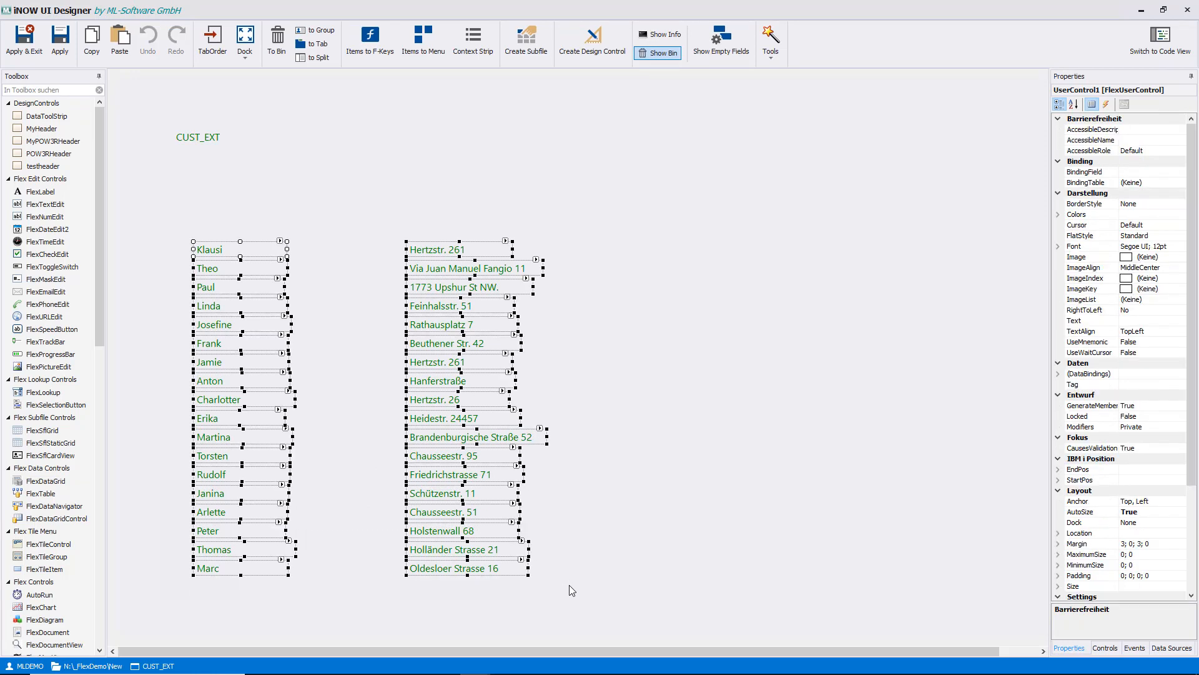
left_click(522, 47)
left_click(726, 469)
left_click(722, 468)
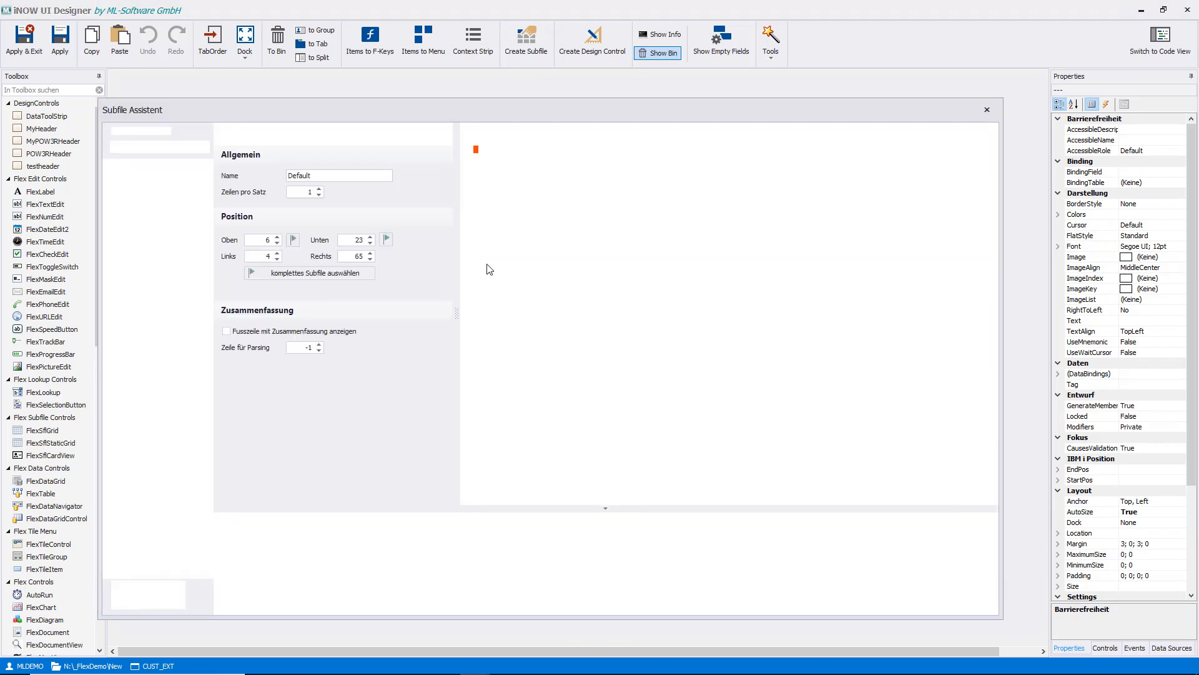
left_click(525, 406)
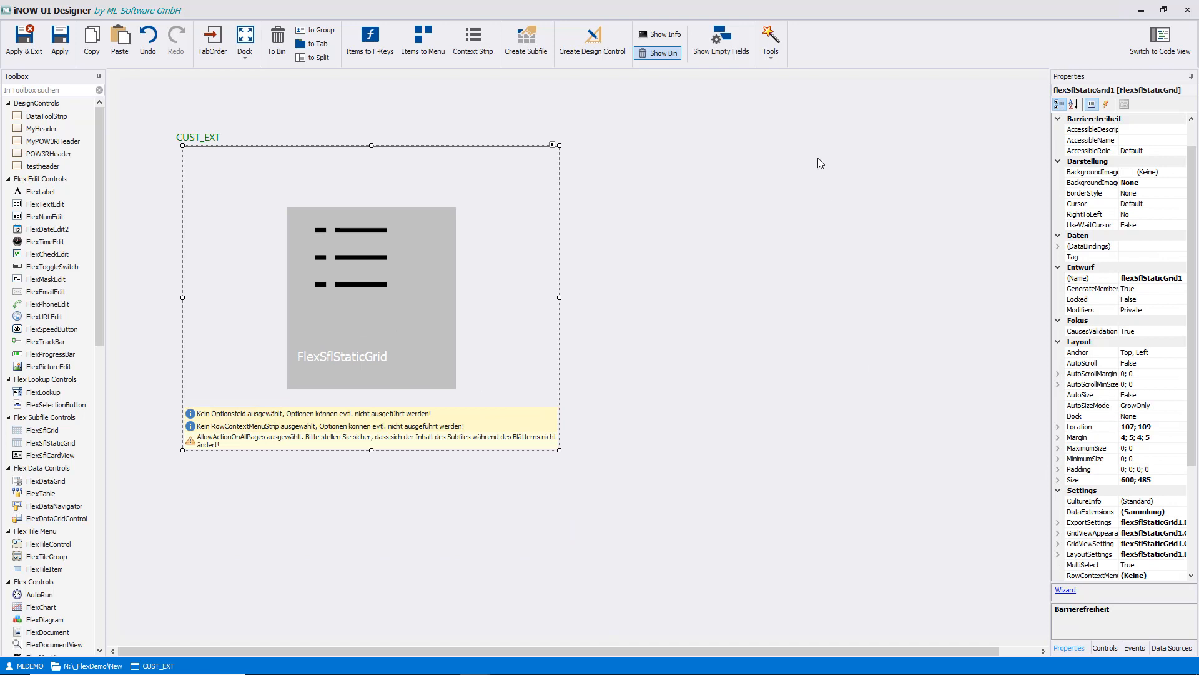
- Create a SelectSubfileView event handler for the CUST_EXT screen's user control and open its code
left_click(1106, 104)
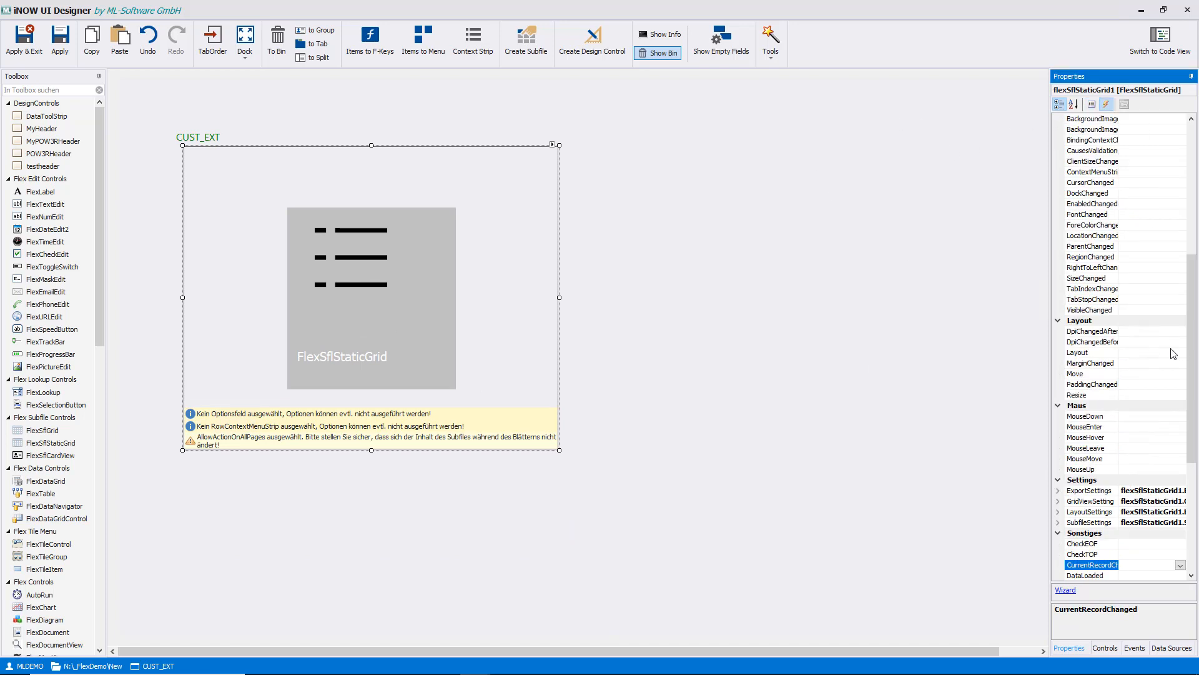
left_click_drag(1190, 353, 1193, 463)
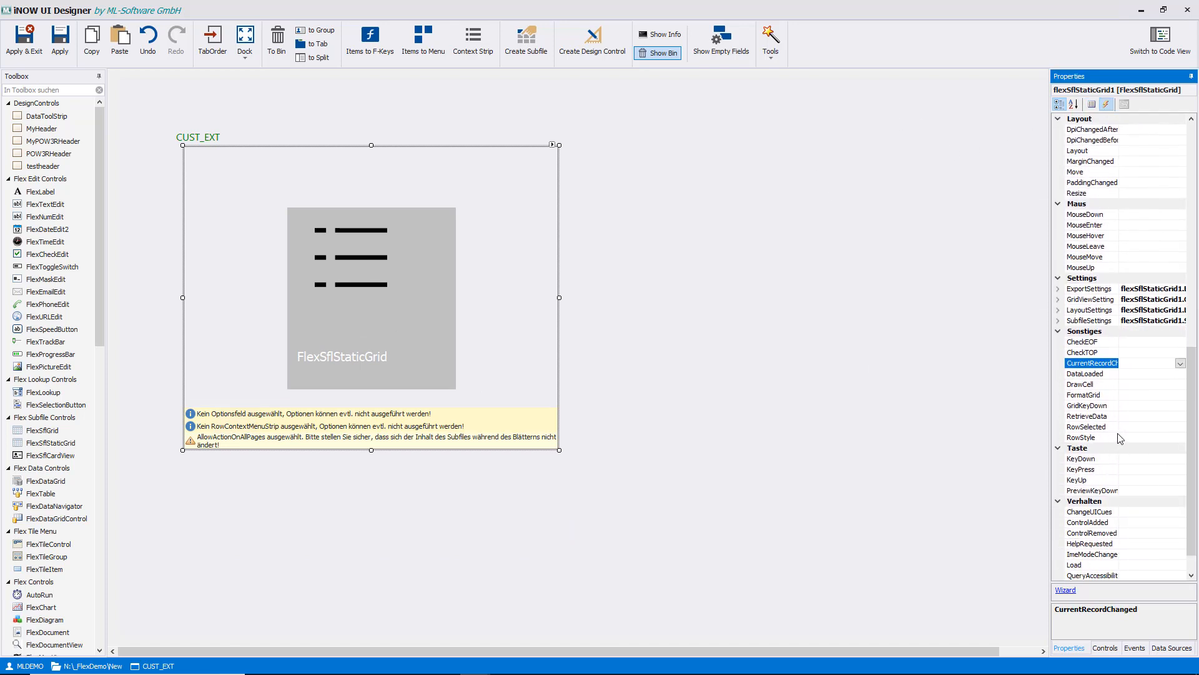
left_click(931, 268)
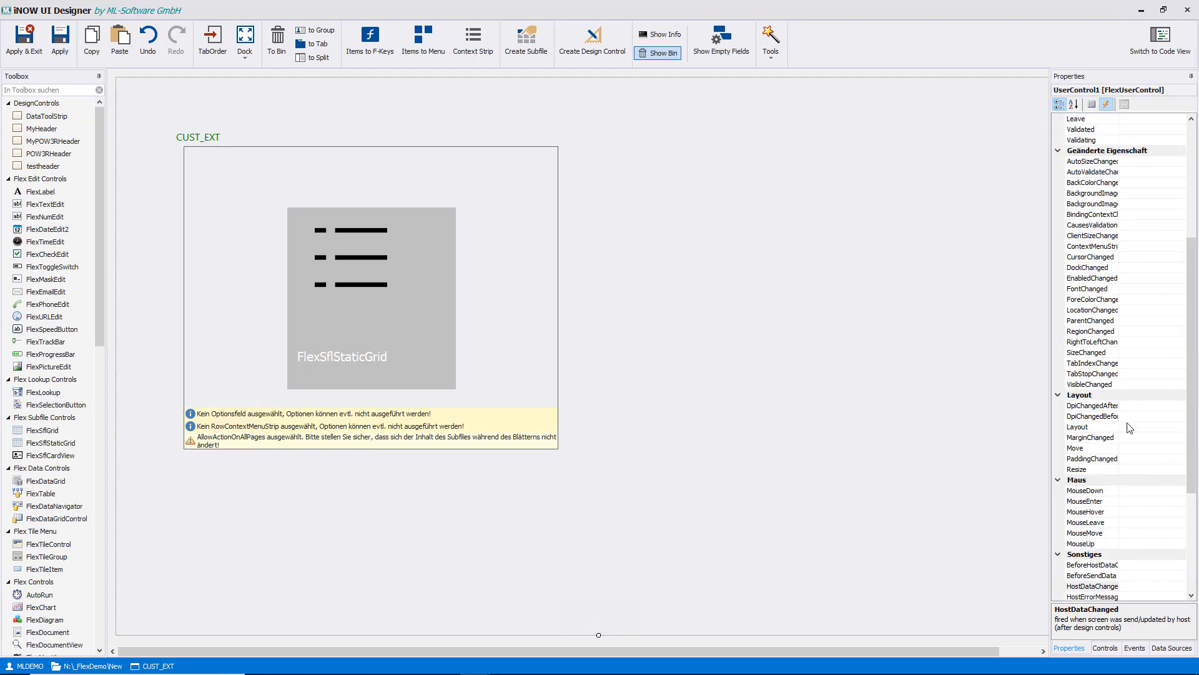
scroll(1186, 433, "down", 6)
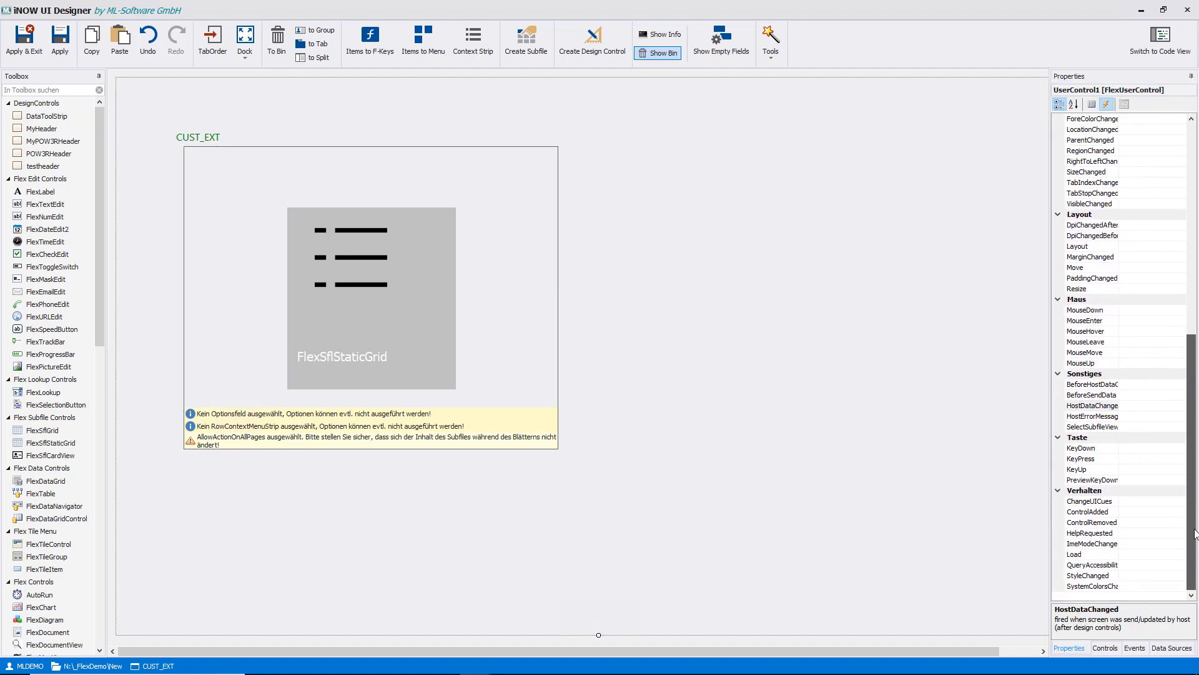
left_click(1141, 426)
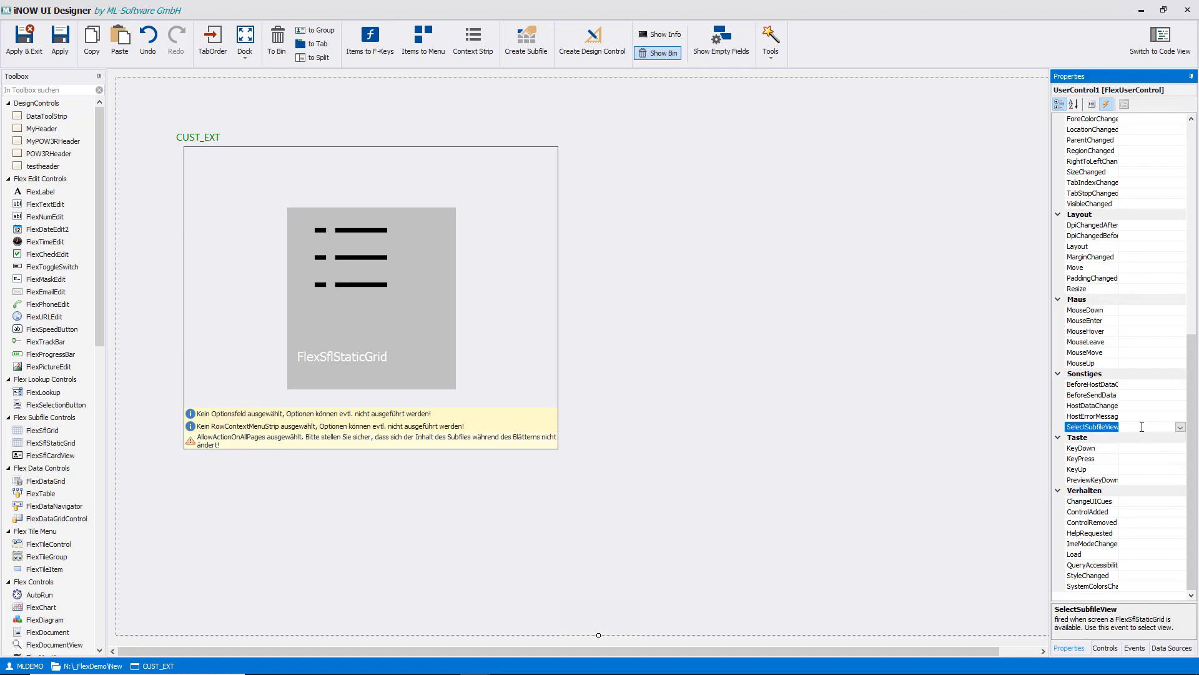
double_click(1142, 426)
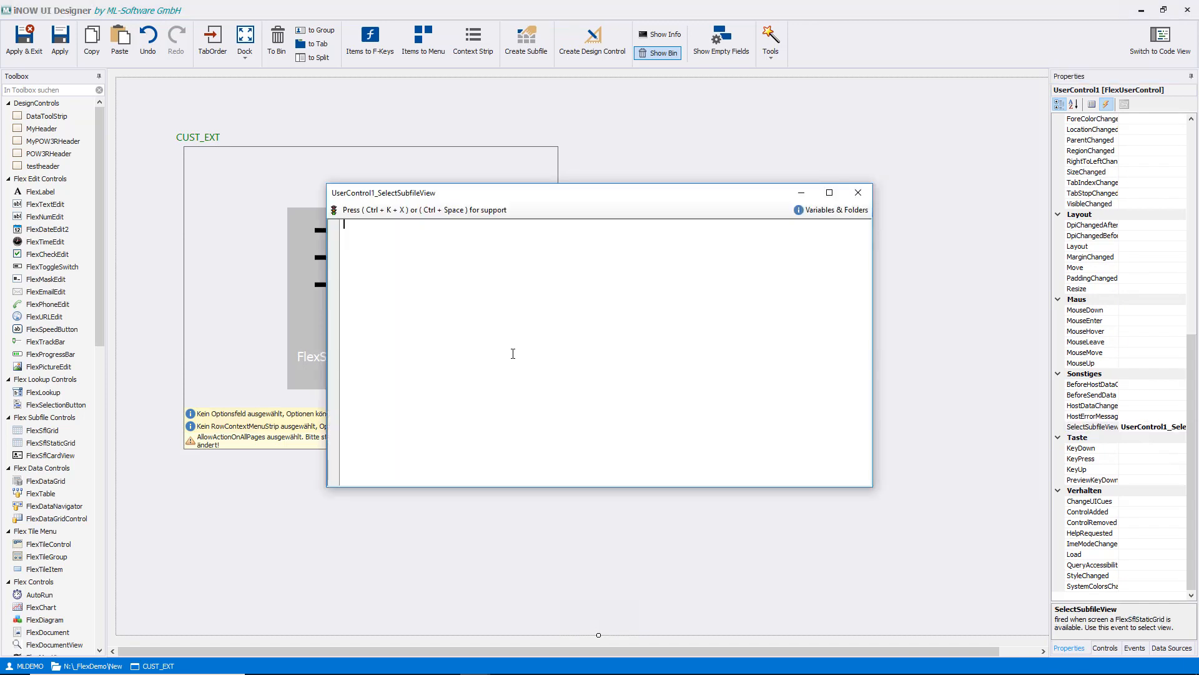
- Insert the SFLEXT.RegisterSflExt code snippet into the SelectSubfileView handler
key("ctrl+k")
key("ctrl+x")
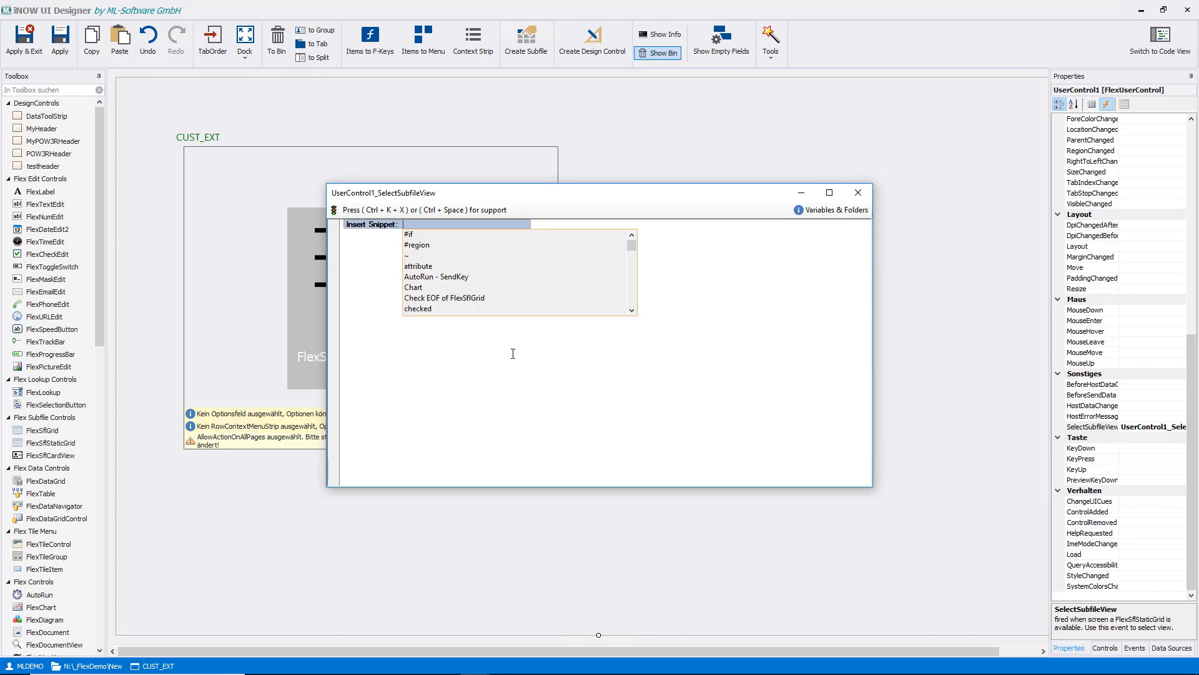
type("sfl")
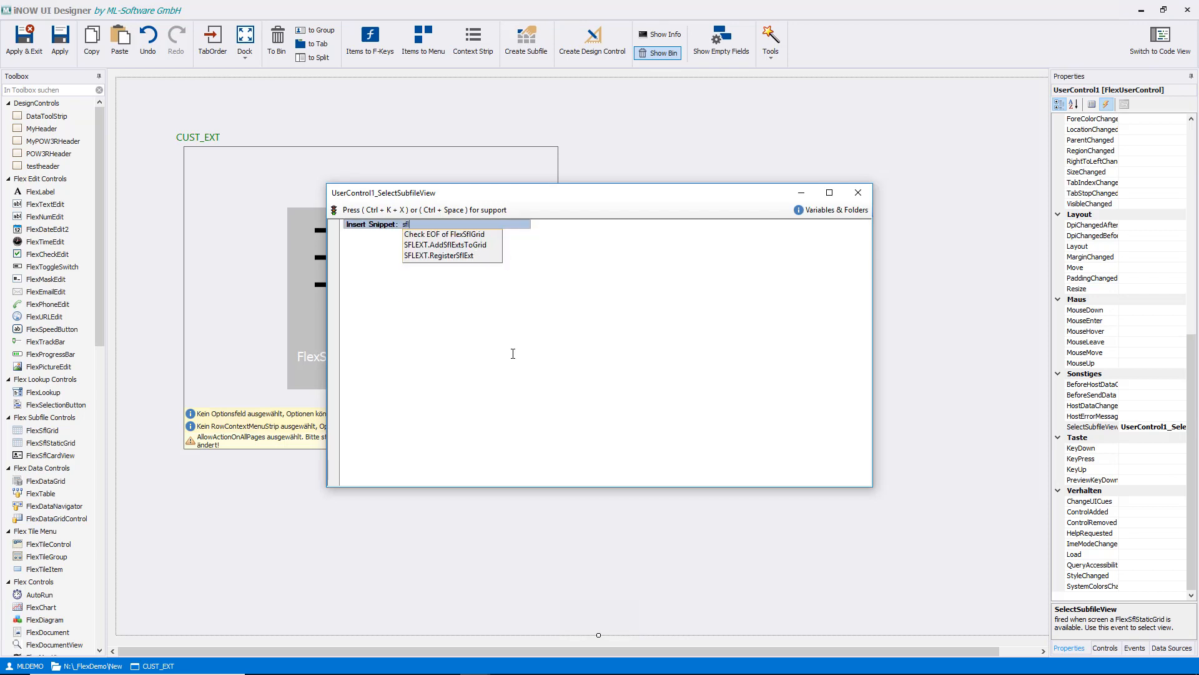
key("Down")
key("Down")
key("Down")
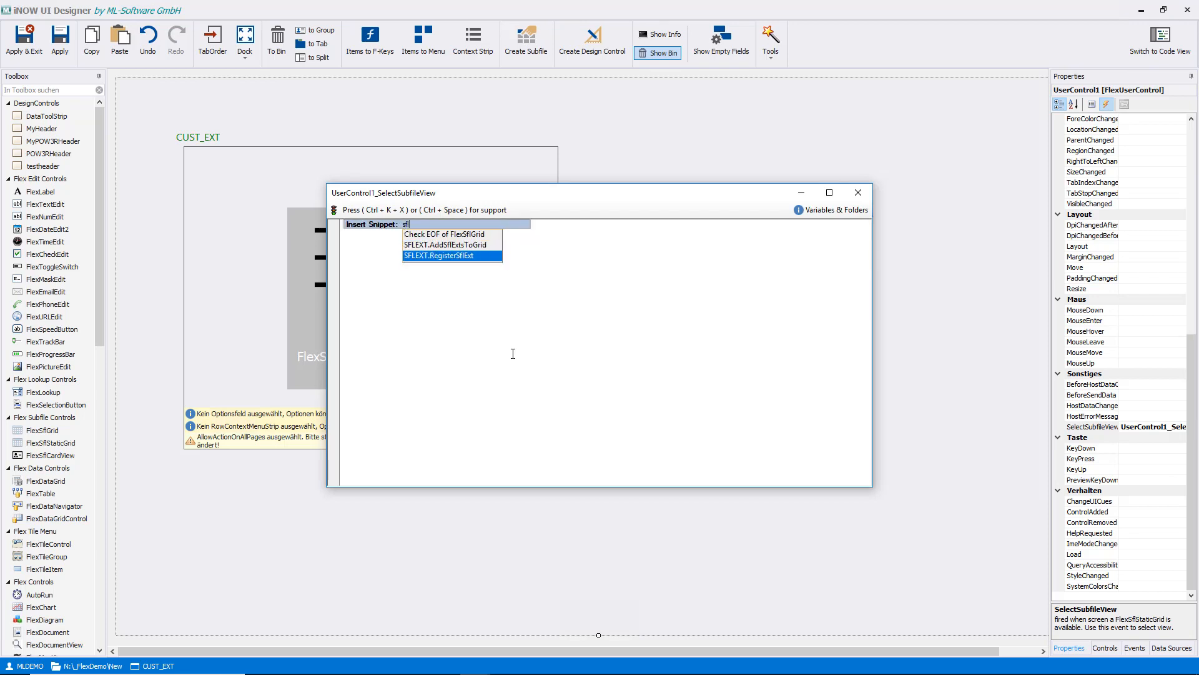
key("Return")
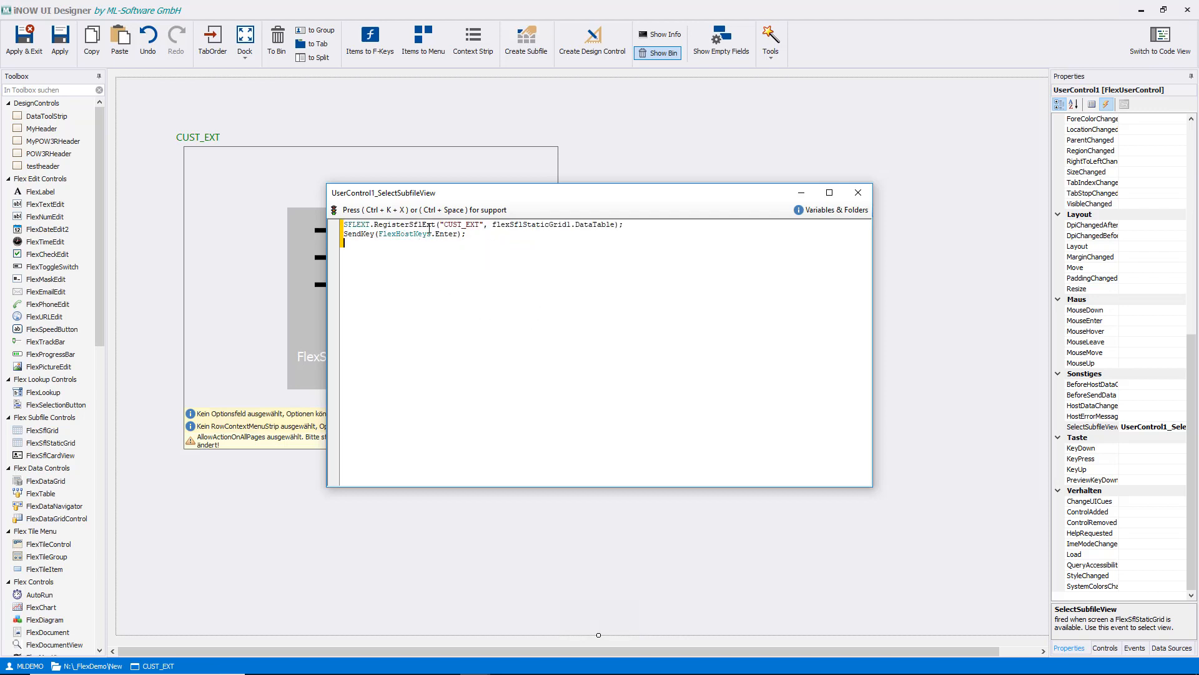
- Review the inserted handler code, close the code window, and apply and exit the CUST_EXT design
left_click_drag(442, 224, 481, 225)
left_click(497, 225)
left_click_drag(573, 194, 565, 186)
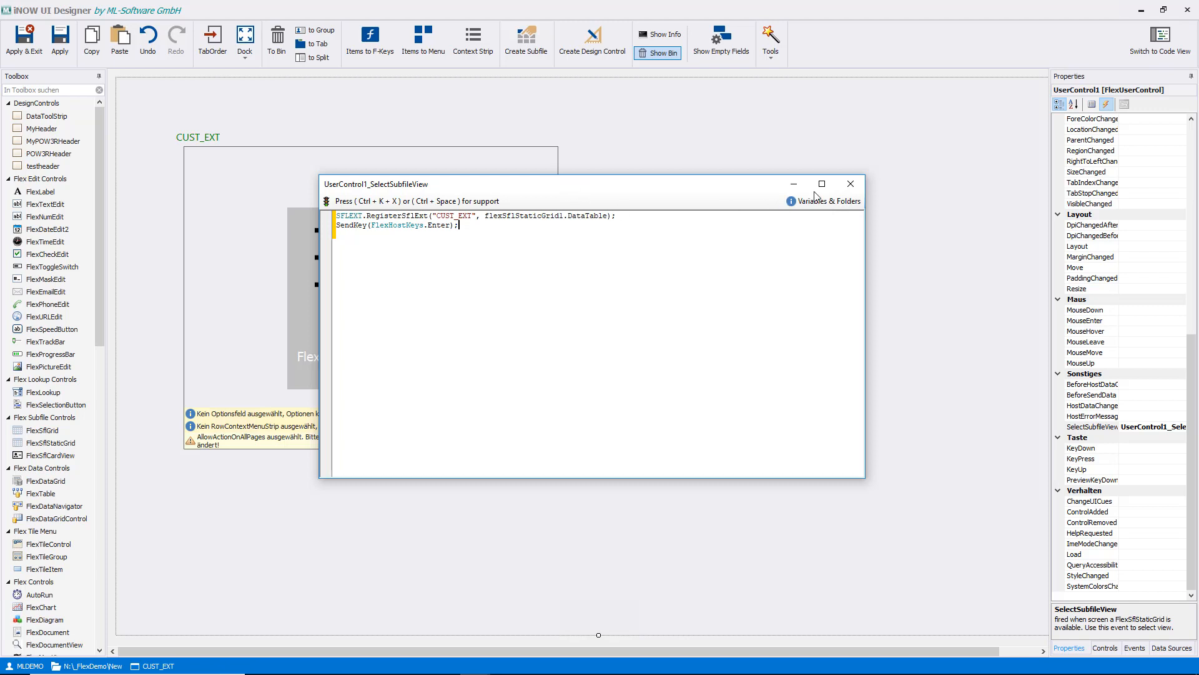
left_click(850, 184)
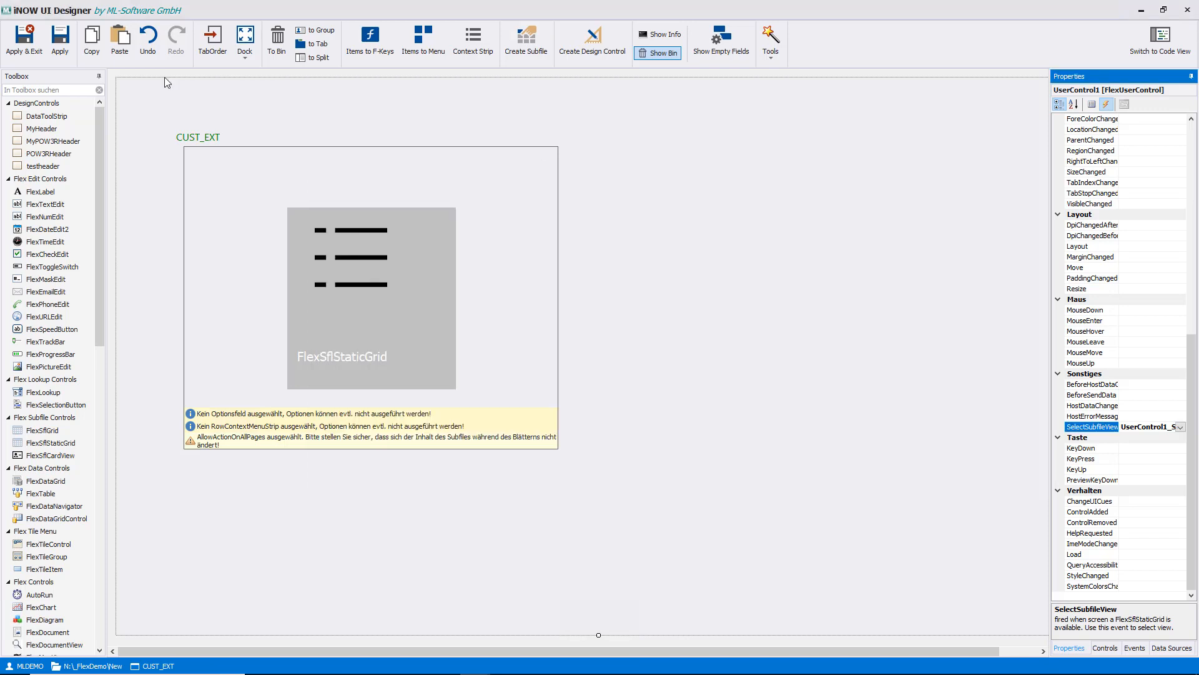
left_click(23, 40)
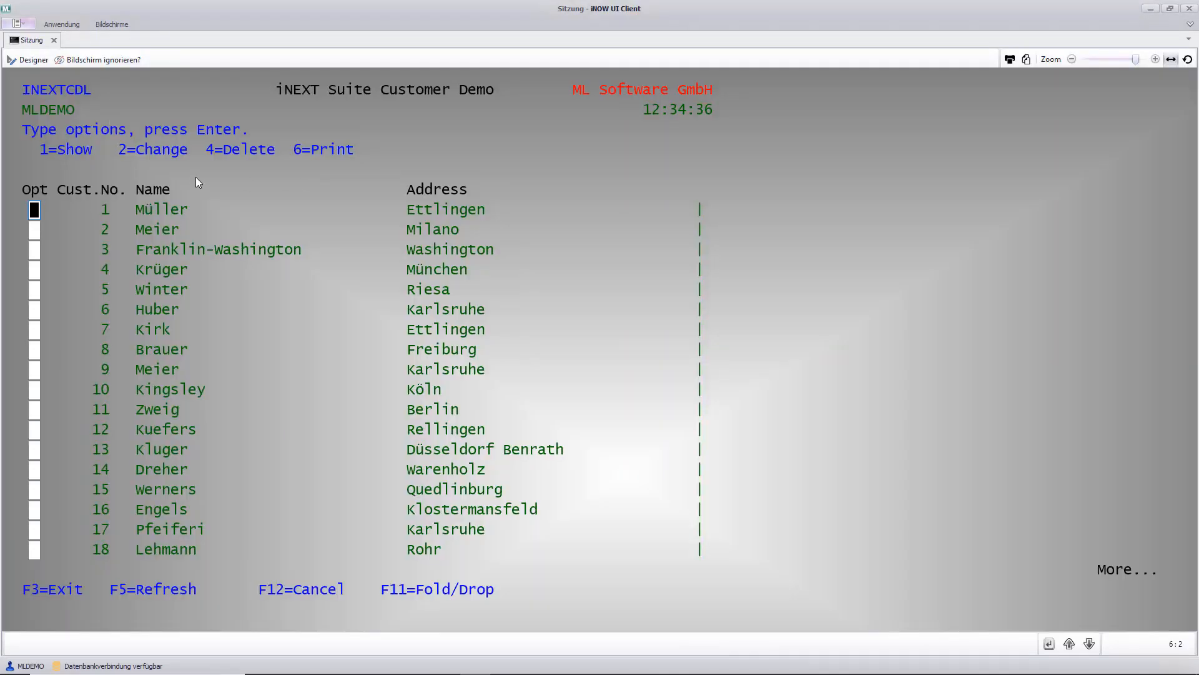
- Exit and reopen the customer list, and create a screen identification named INEXTCDL1 for it
key("F3")
left_click(140, 170)
left_click(28, 60)
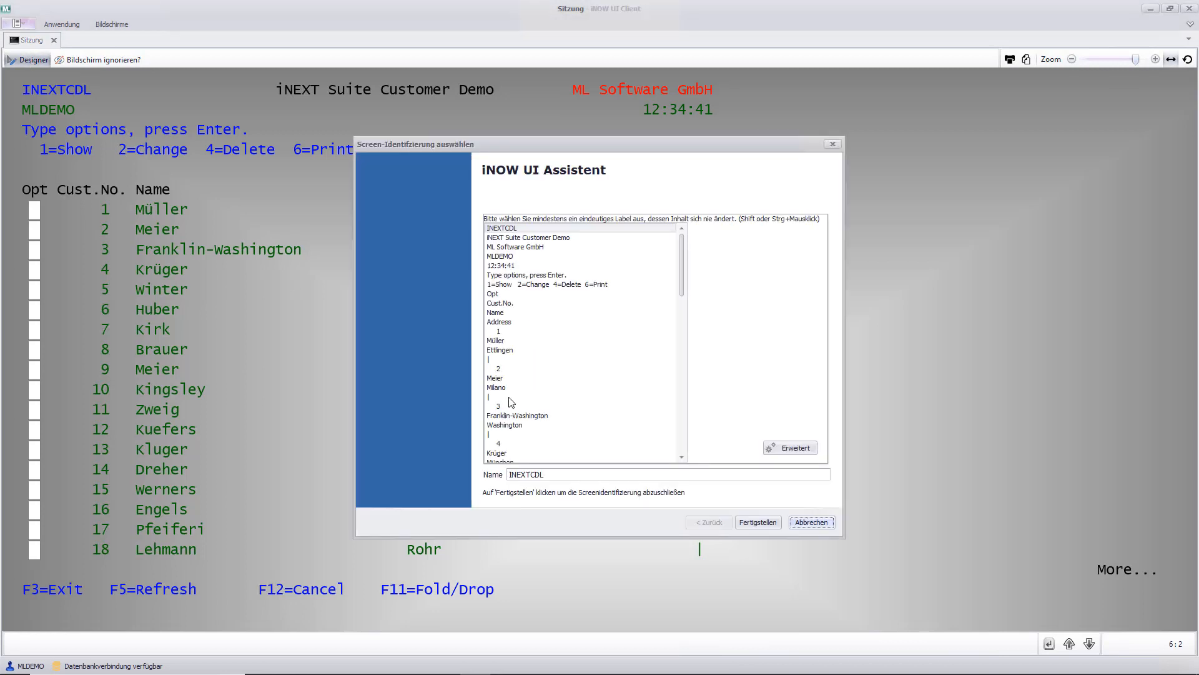
left_click(509, 398, "ctrl")
left_click(576, 474)
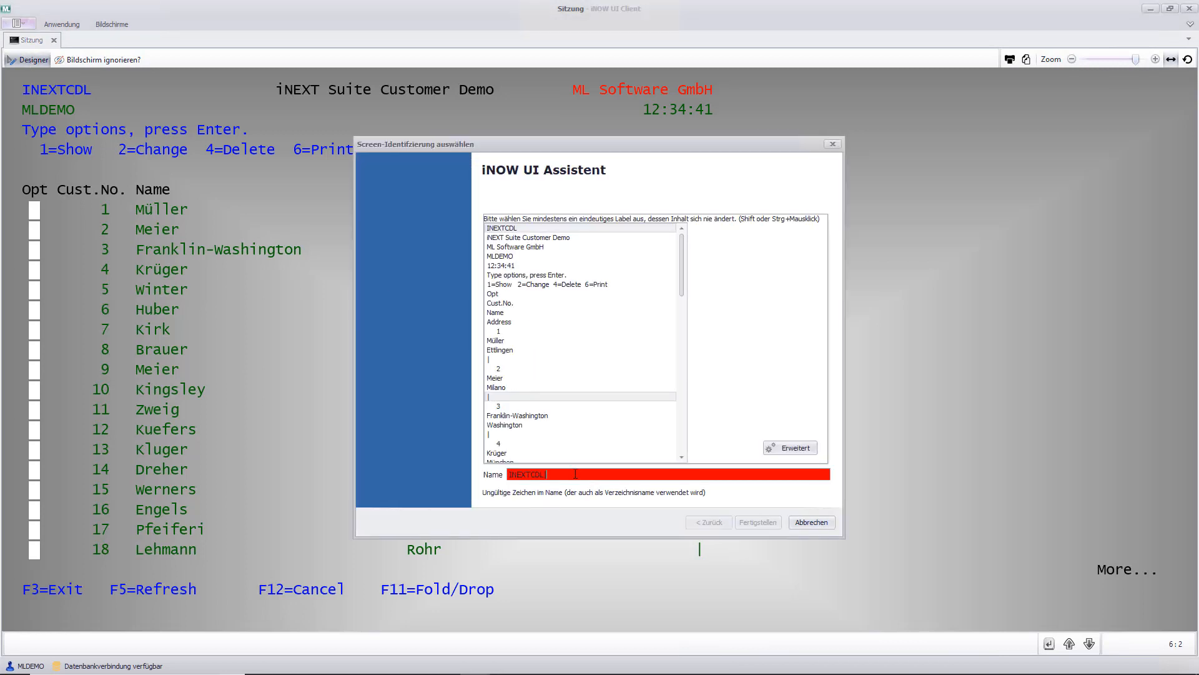
key("BackSpace")
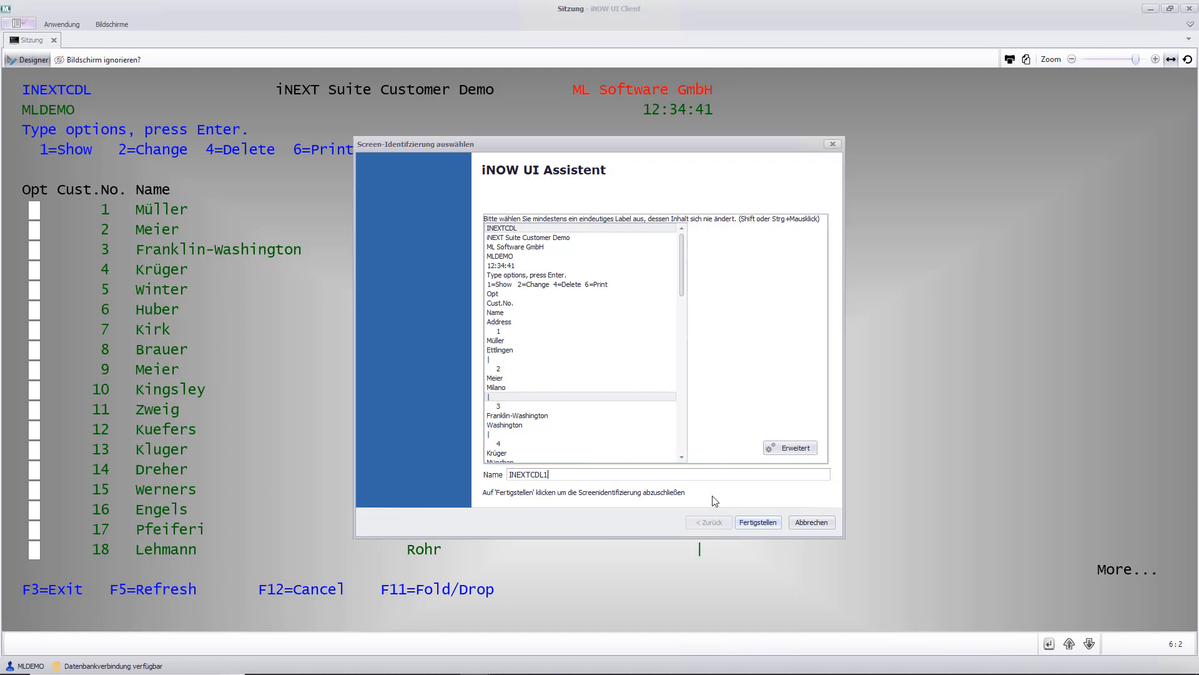
left_click(758, 522)
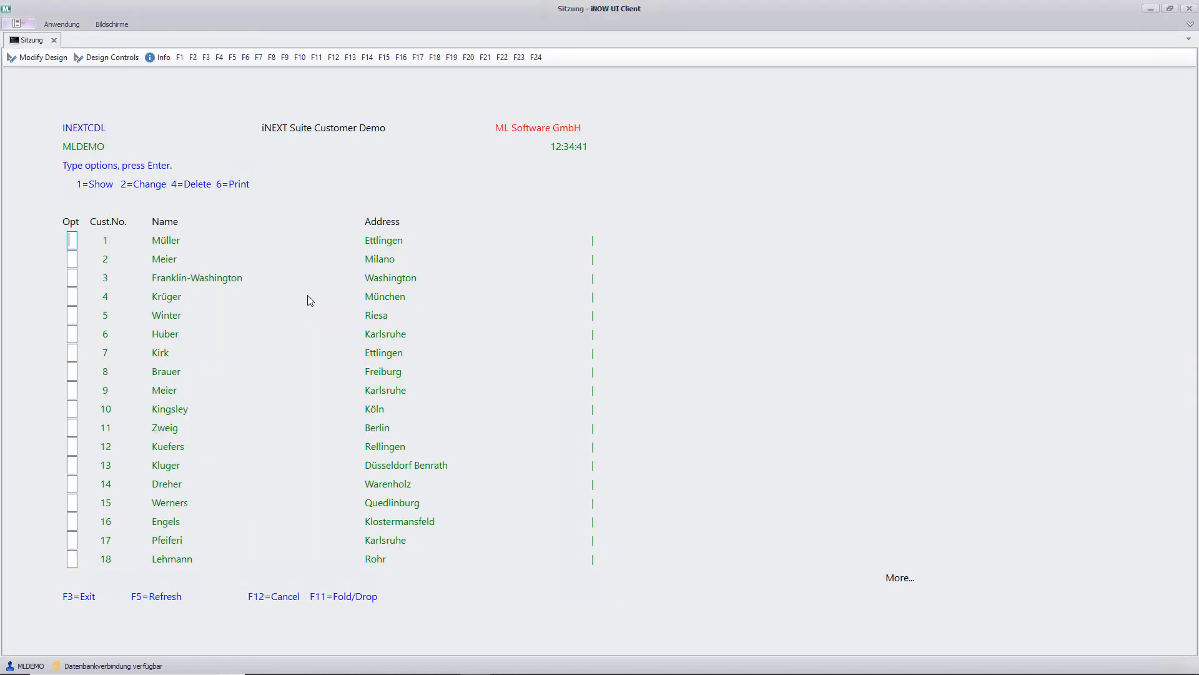
- Open the INEXTCDL1 design for editing and convert its function key labels into F-key toolbar items
left_click(36, 58)
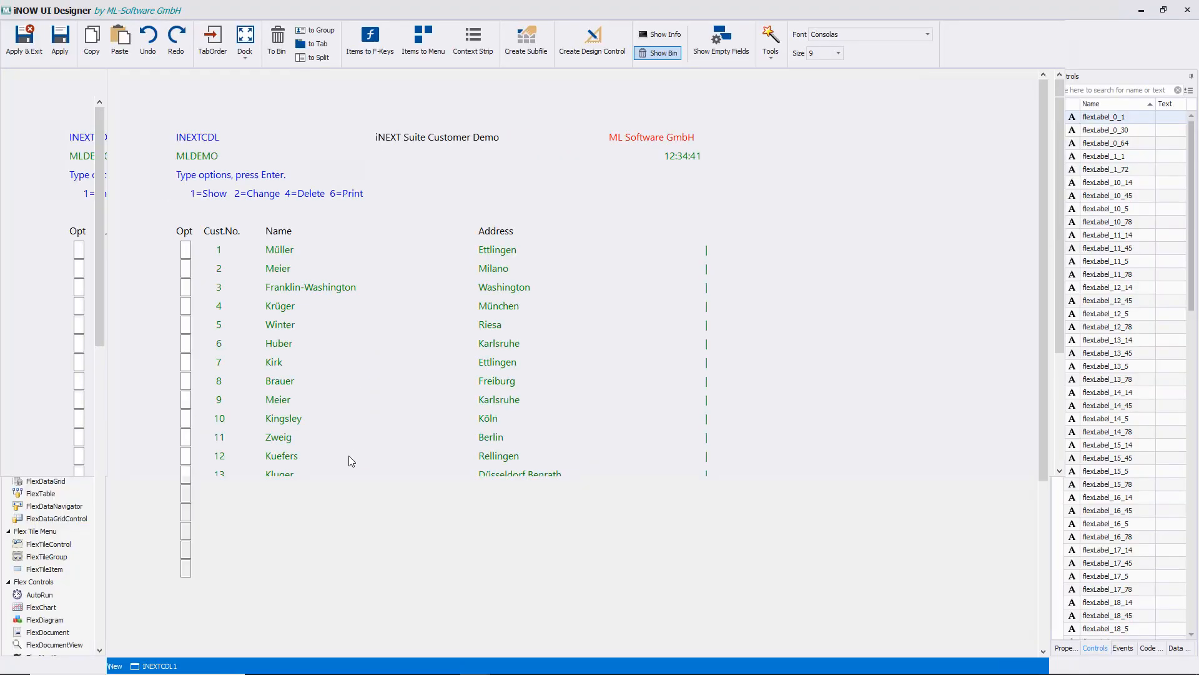
left_click_drag(156, 595, 511, 612)
left_click(370, 40)
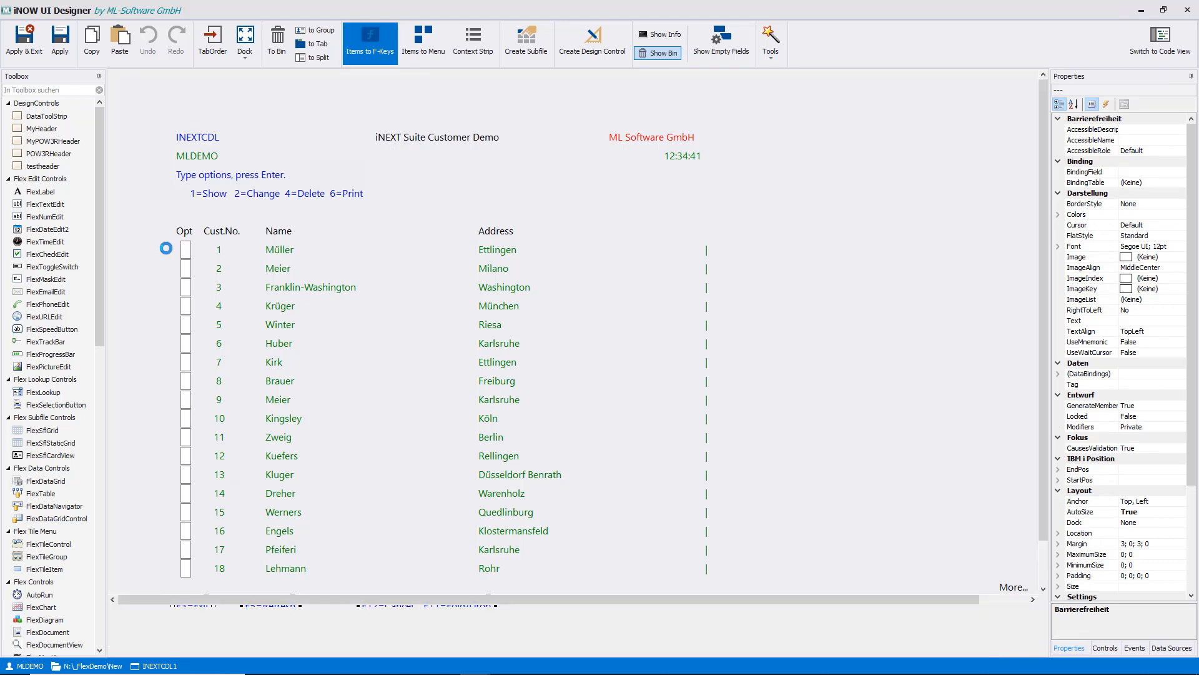
- Turn all option, customer number, name and address rows into a static subfile grid with one line per record
left_click_drag(166, 252, 642, 586)
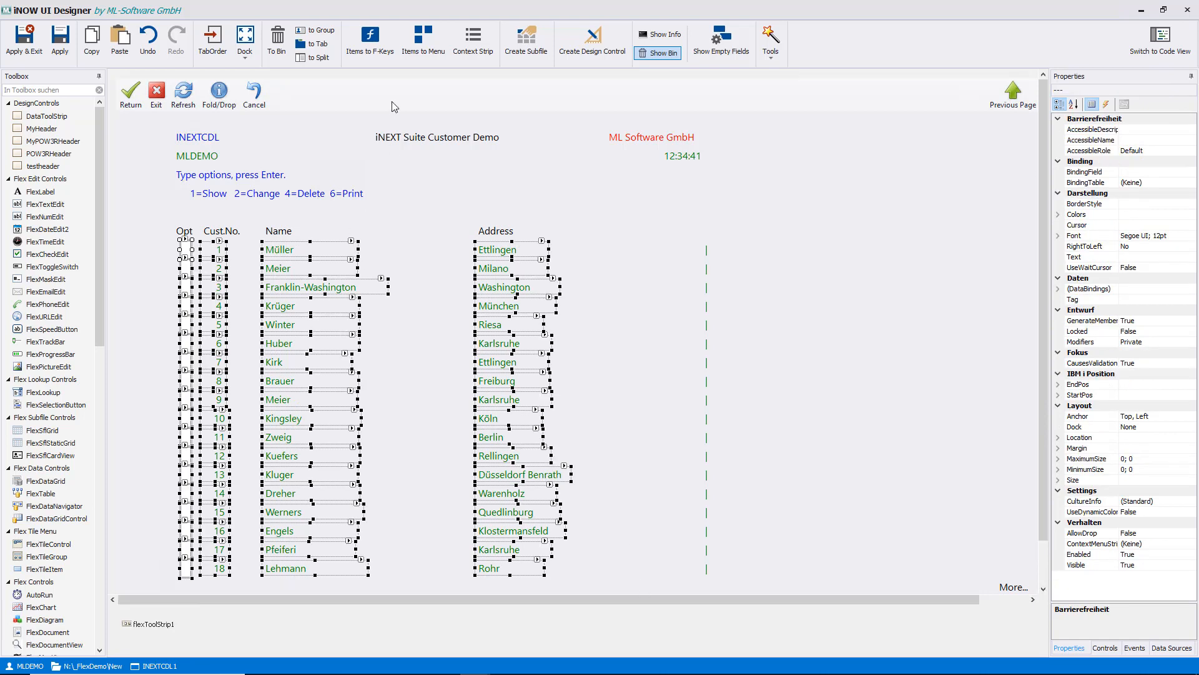
left_click(526, 43)
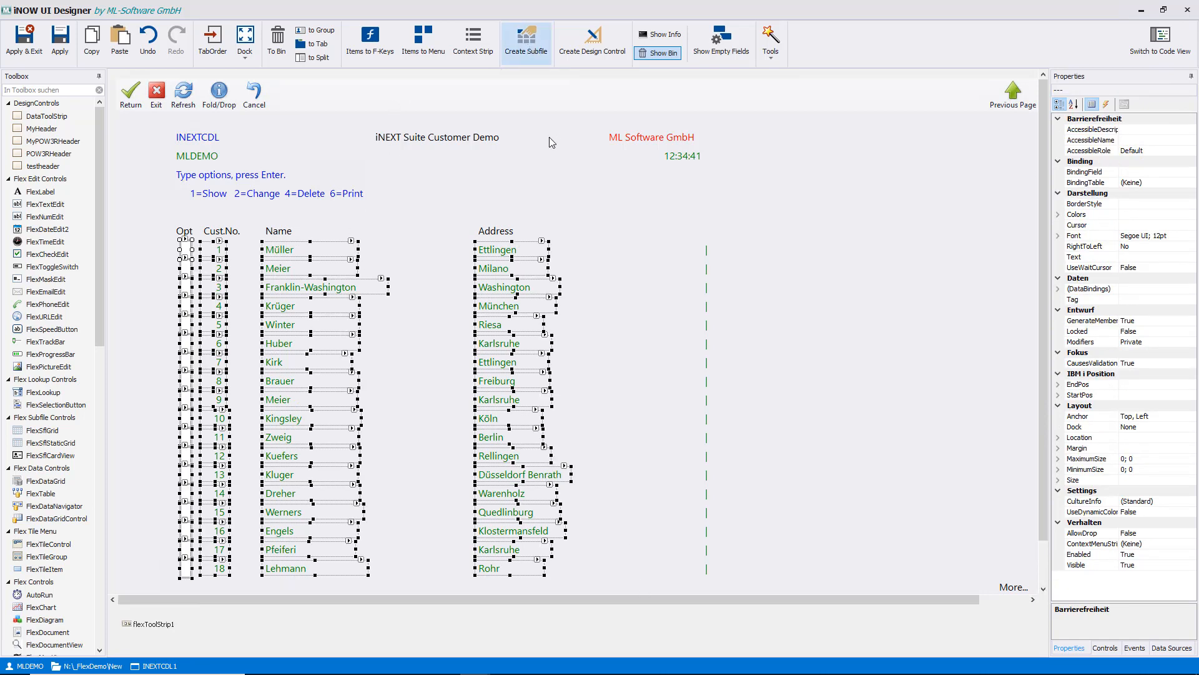
left_click(726, 469)
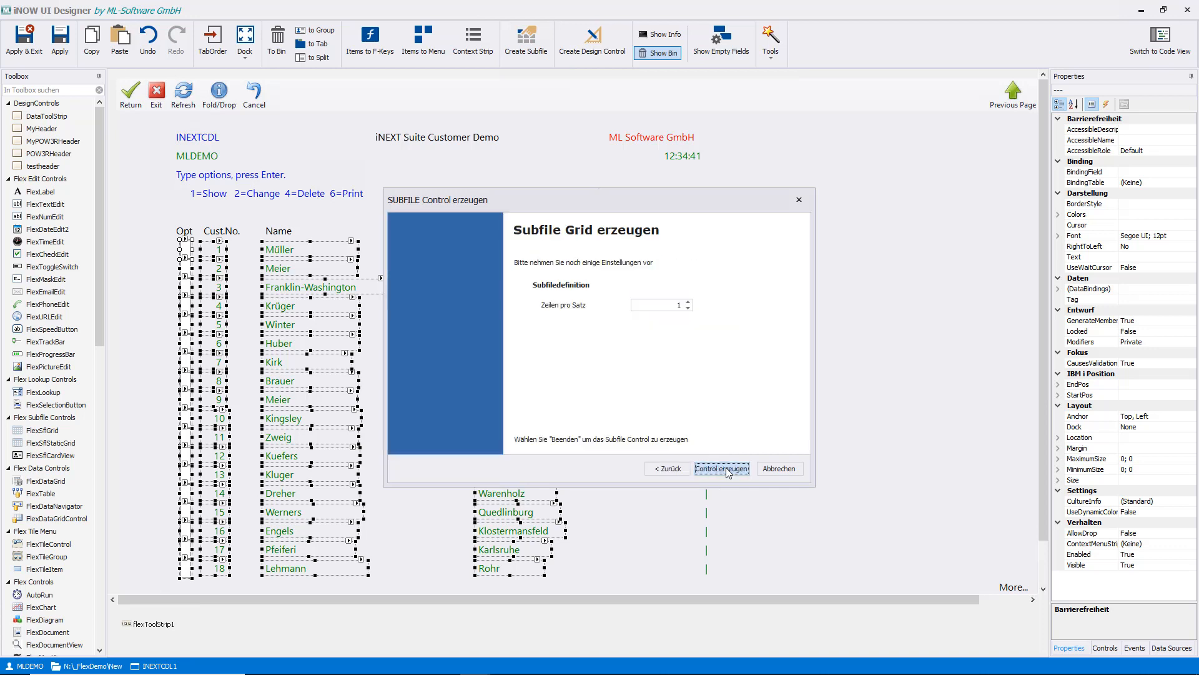
left_click(721, 469)
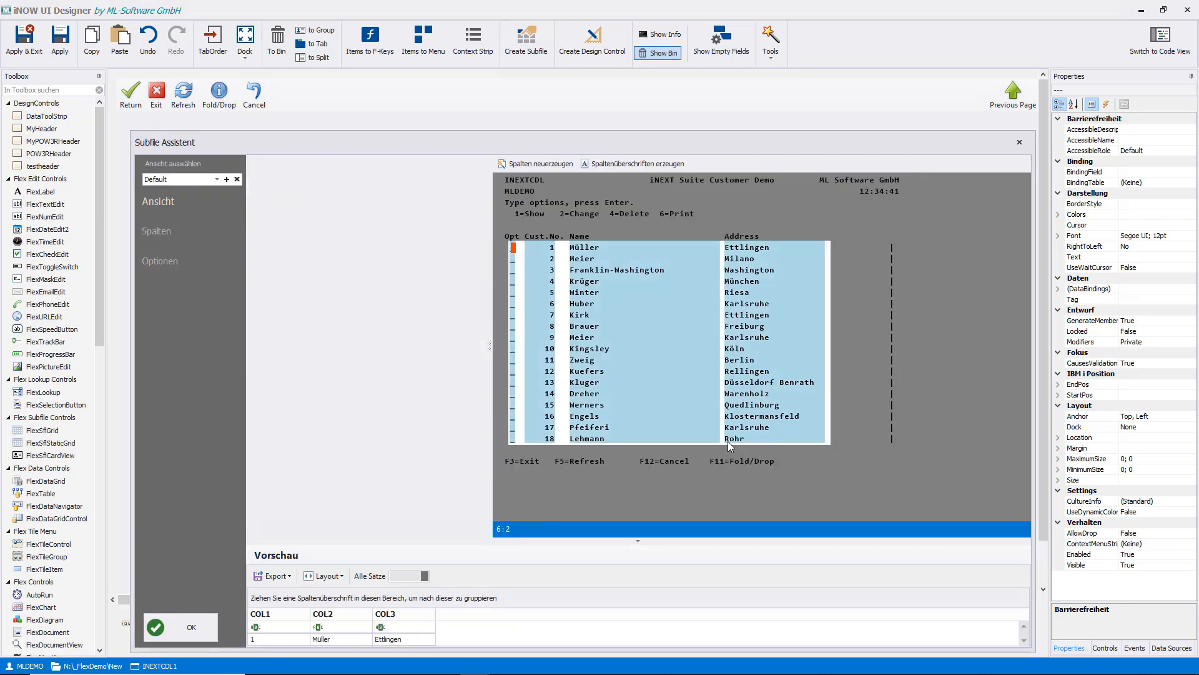
left_click(568, 441)
left_click(181, 627)
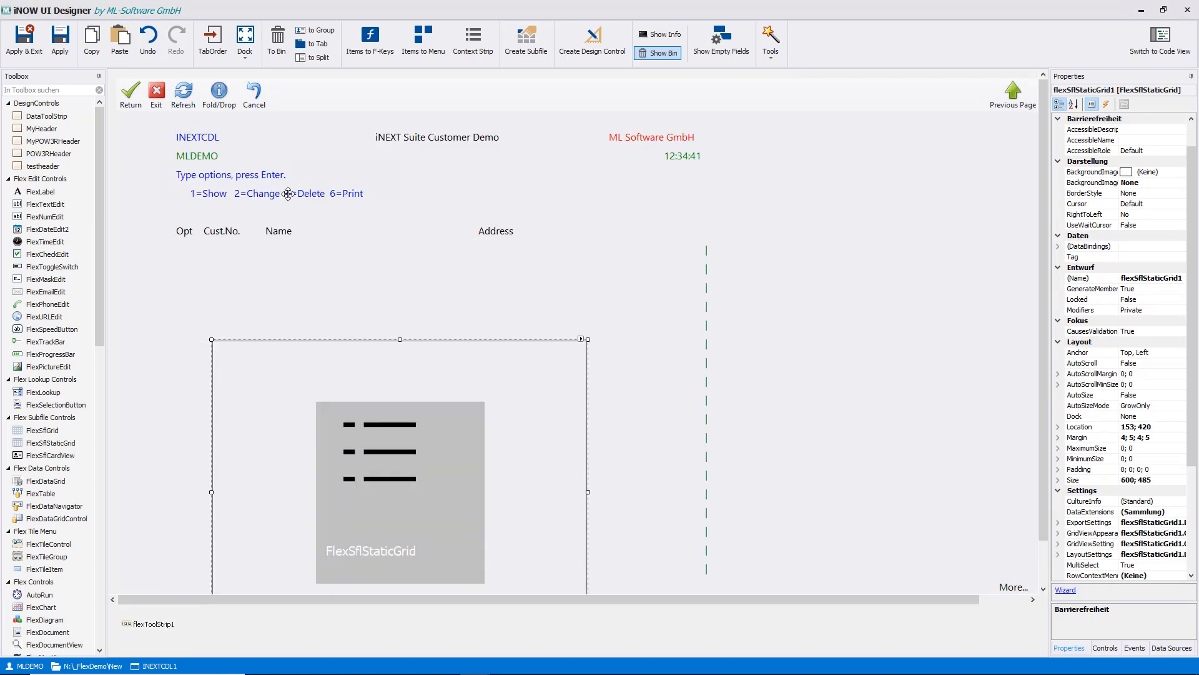
- Convert the Show, Change, Delete and Print option line into a context strip and dock the grid to Fill, saving the design
left_click(282, 189)
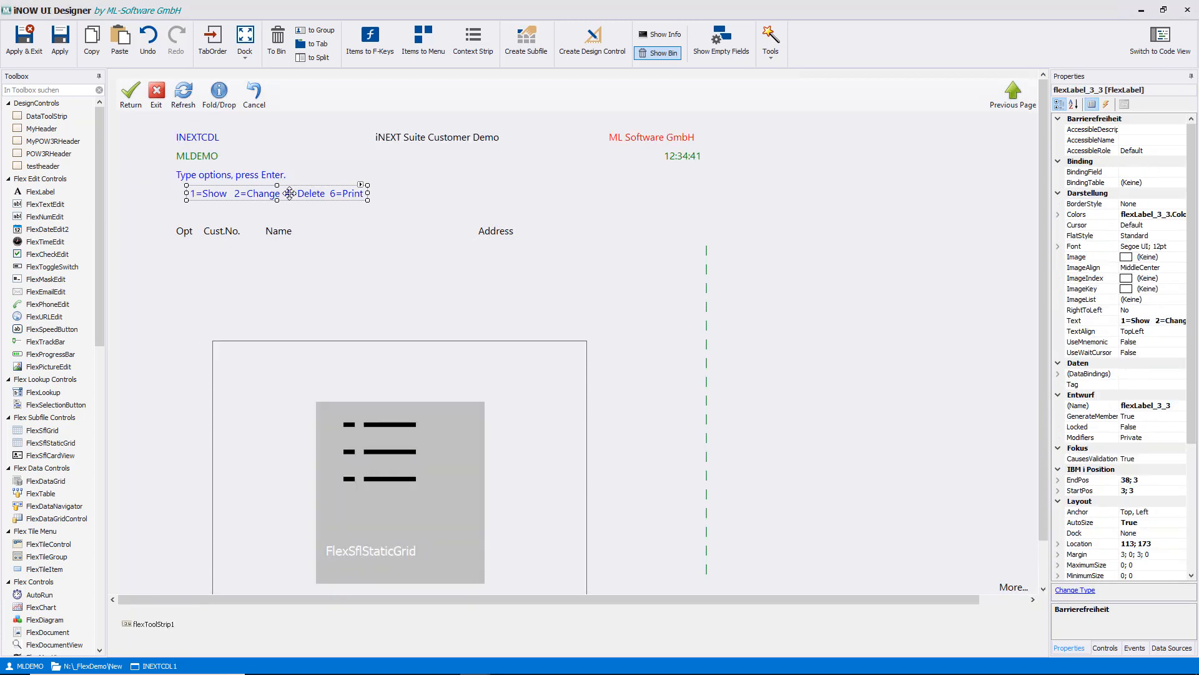
left_click(474, 48)
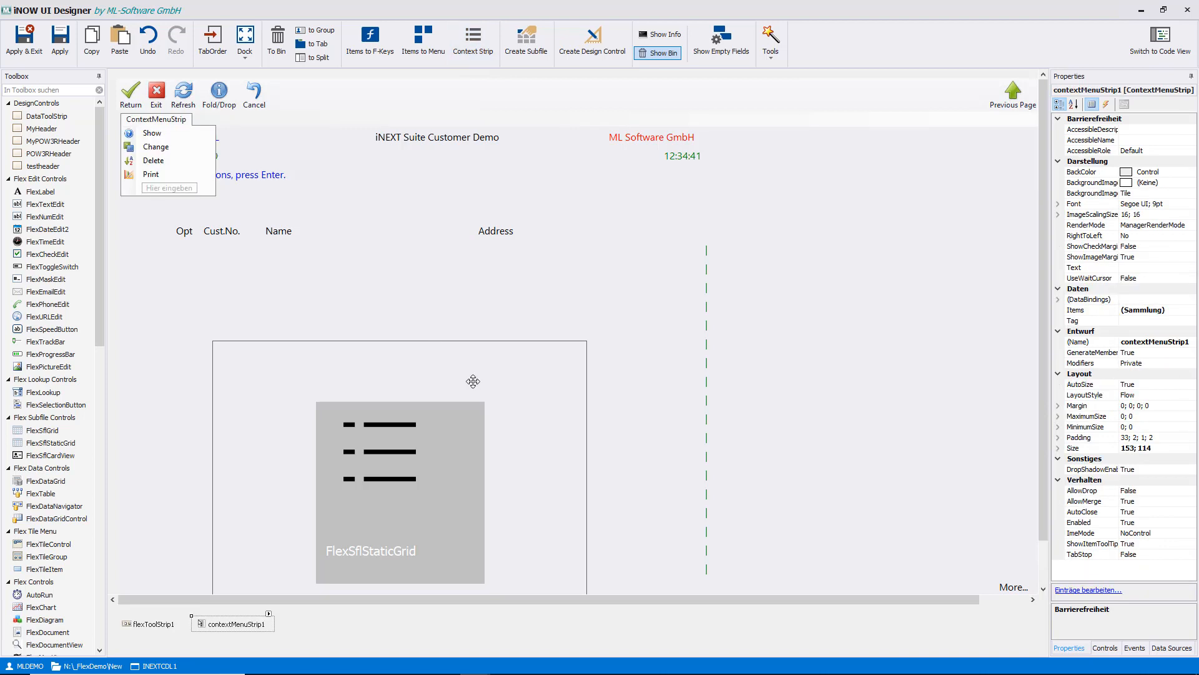
left_click(245, 41)
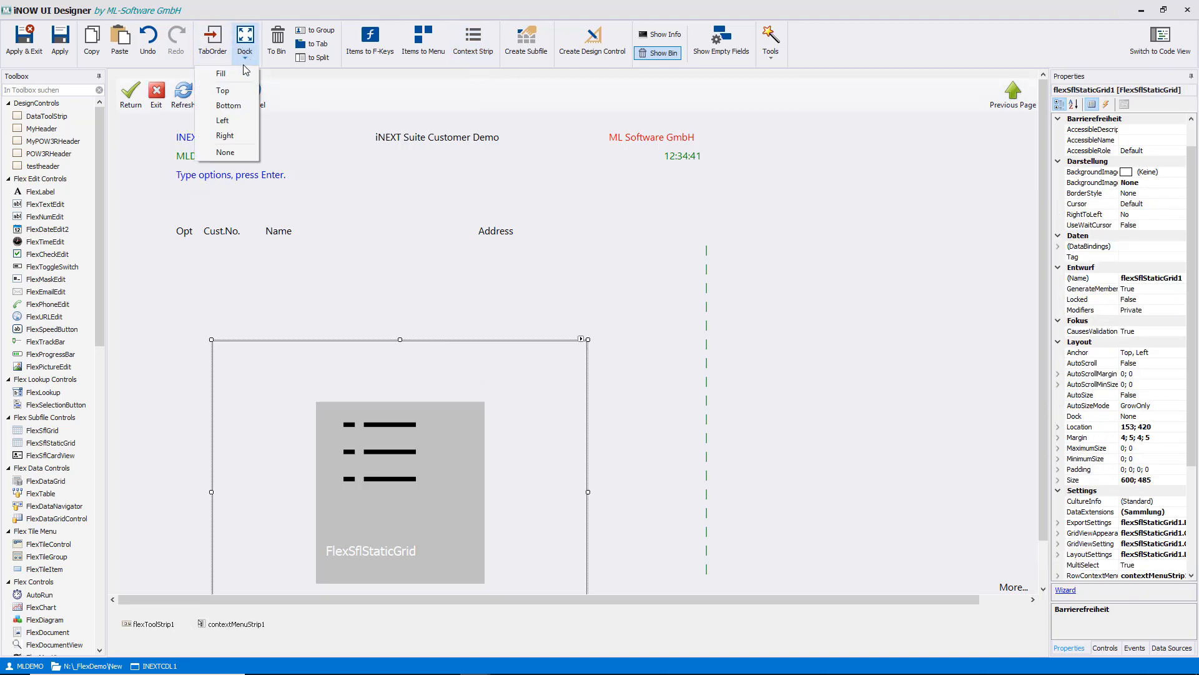
left_click(236, 75)
left_click(25, 44)
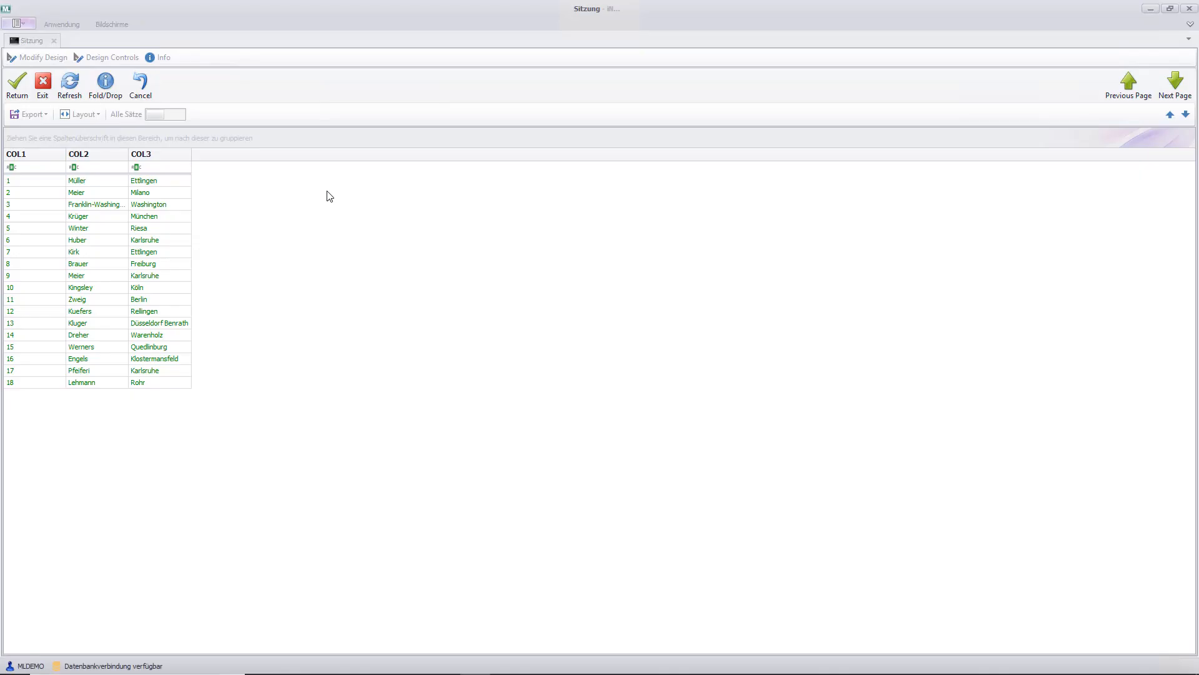
- Check the customer list's screen info, reopen its design for editing and select the subfile grid
left_click(163, 58)
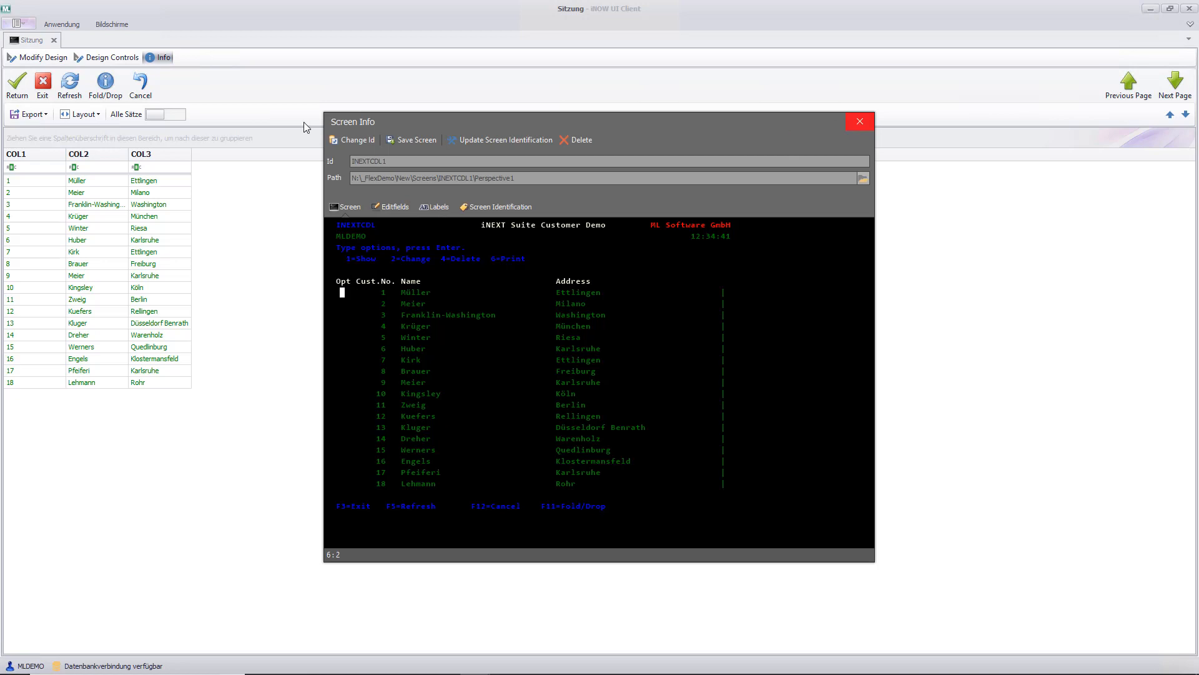
left_click(860, 121)
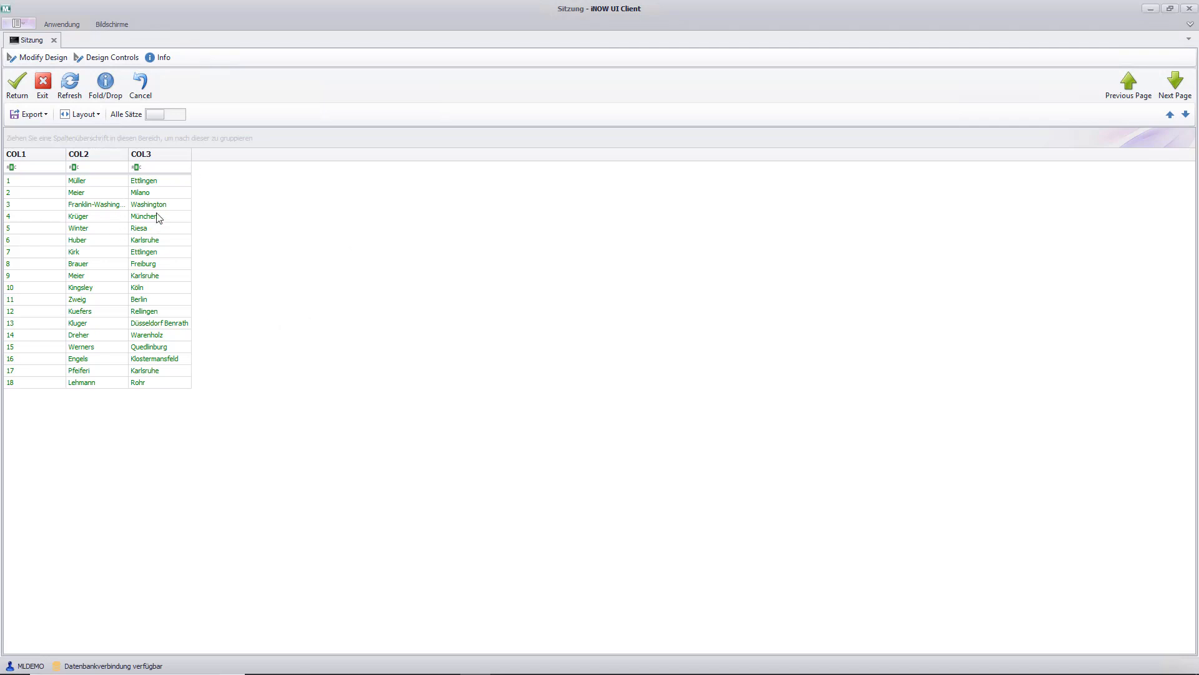
left_click(39, 58)
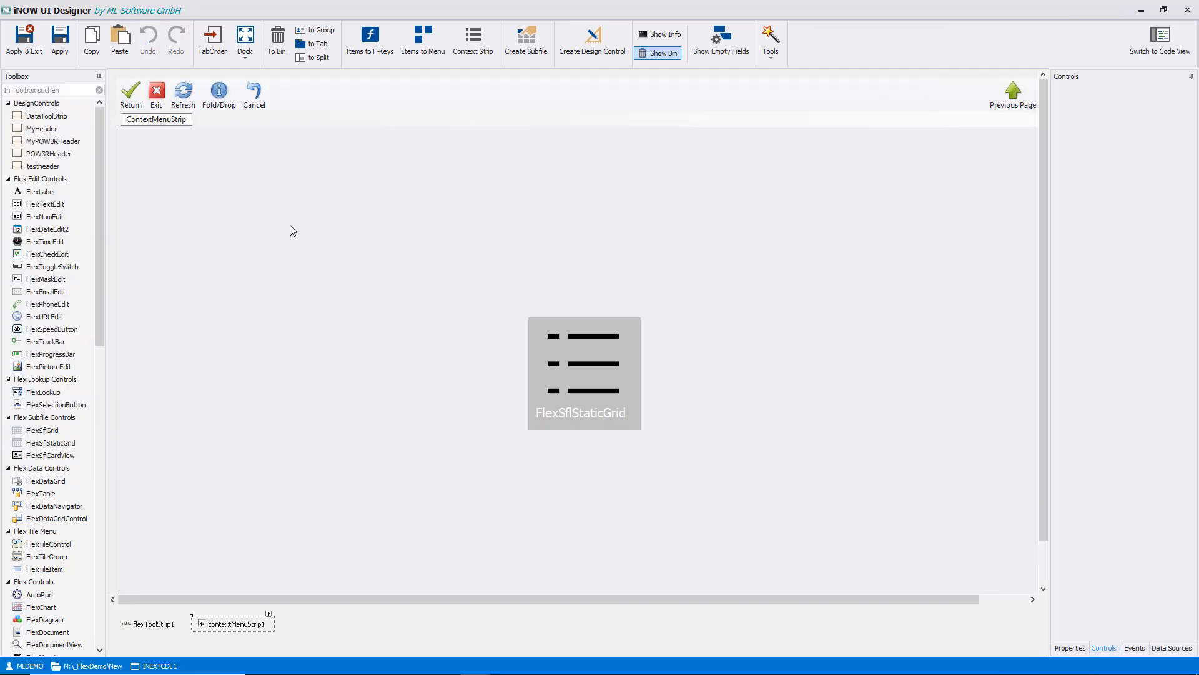
left_click(714, 232)
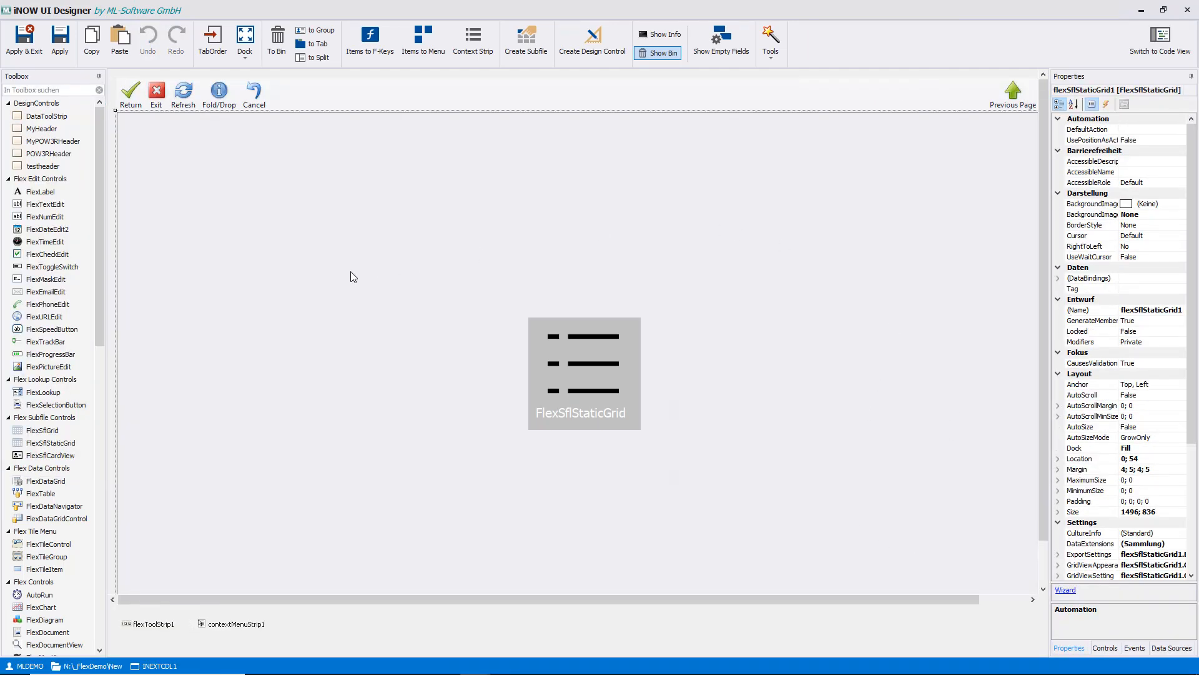
- Find the standard Button control and place one, 127 by 27, on the header strip beside the Cancel item
left_click(56, 91)
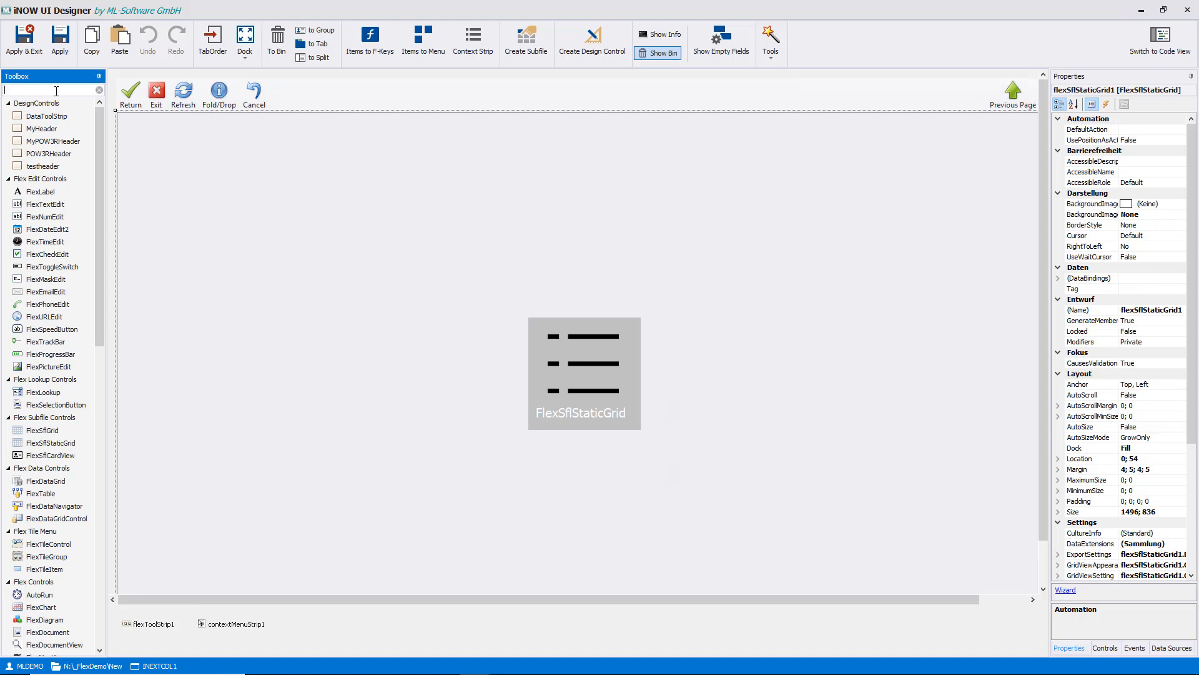
type("butt")
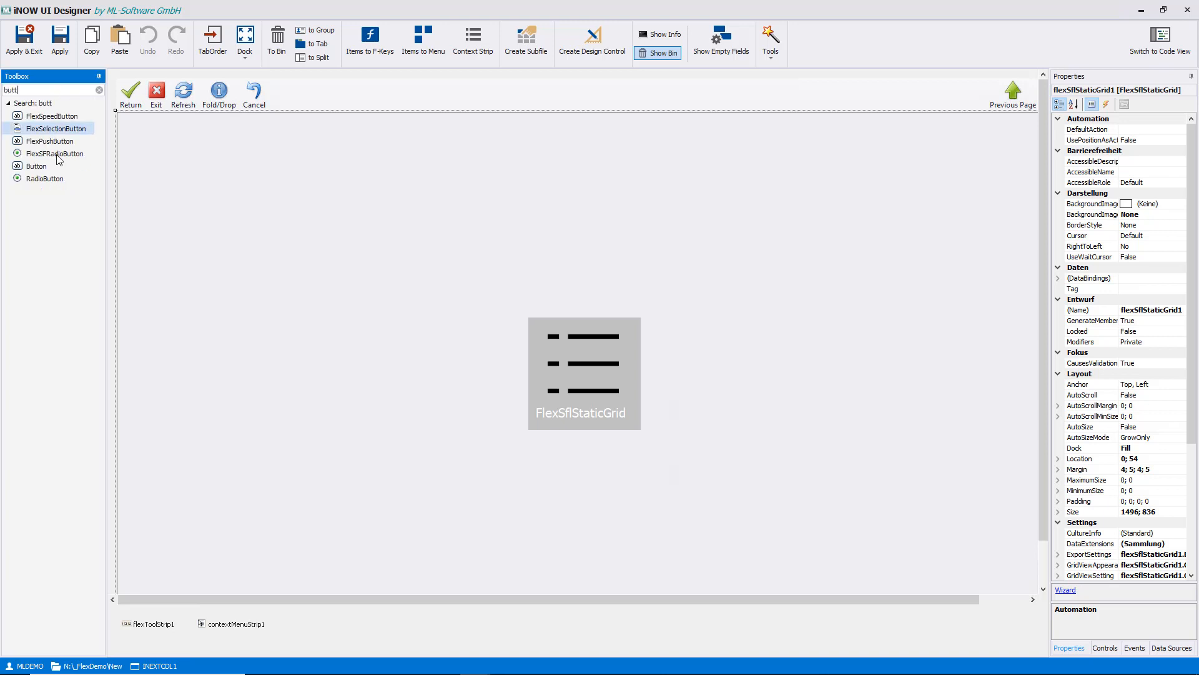
left_click(54, 167)
left_click(362, 96)
left_click_drag(372, 104, 423, 98)
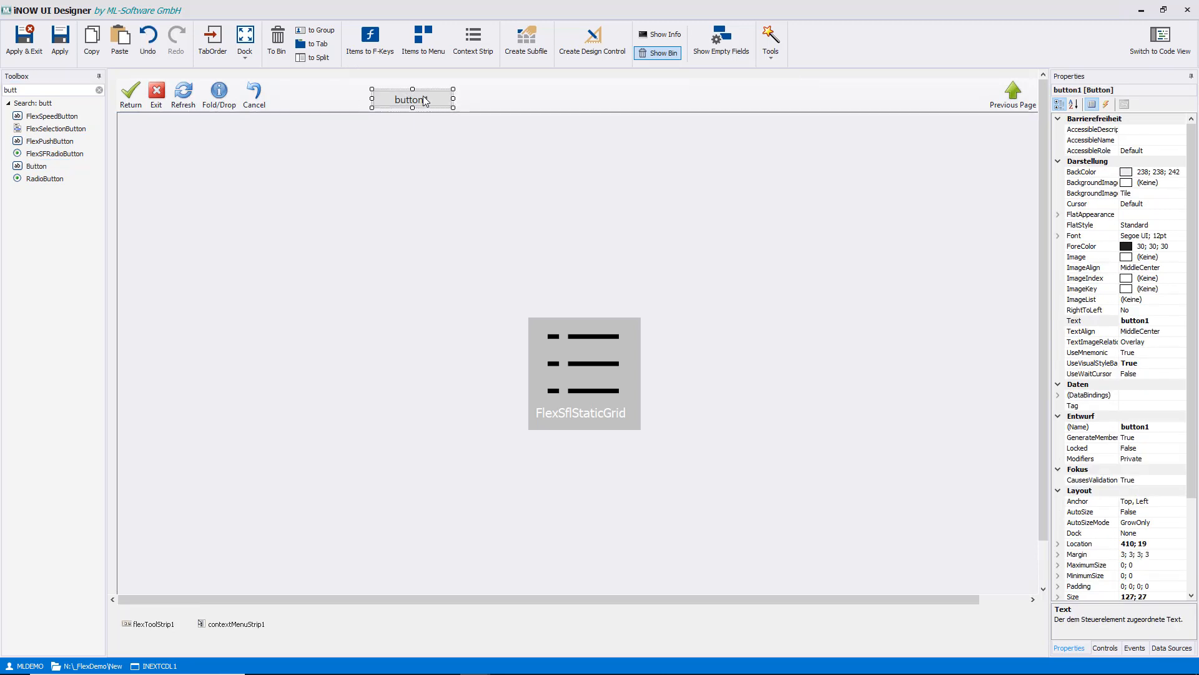
- Script the new button's click event with the SFLEXT.AddSflExtsToGrid snippet for flexSflStaticGrid1 and "CUST_EXT", and save and exit the design
double_click(421, 97)
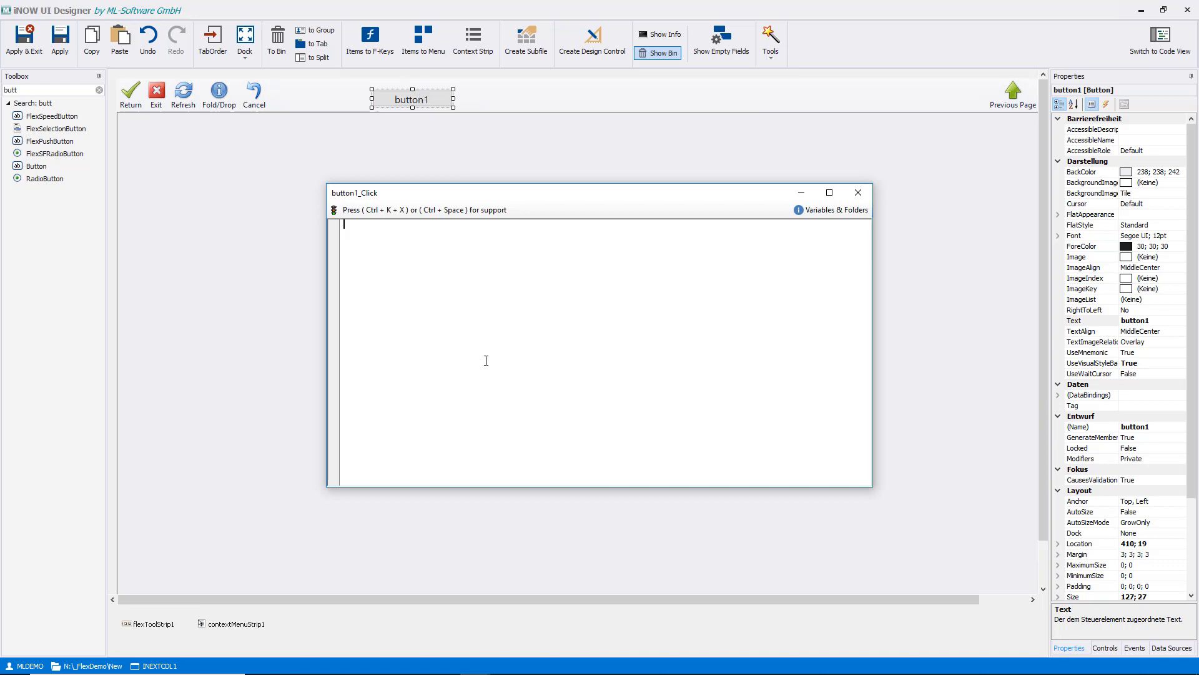
key("ctrl+k")
key("ctrl+x")
type("ext")
key("Down")
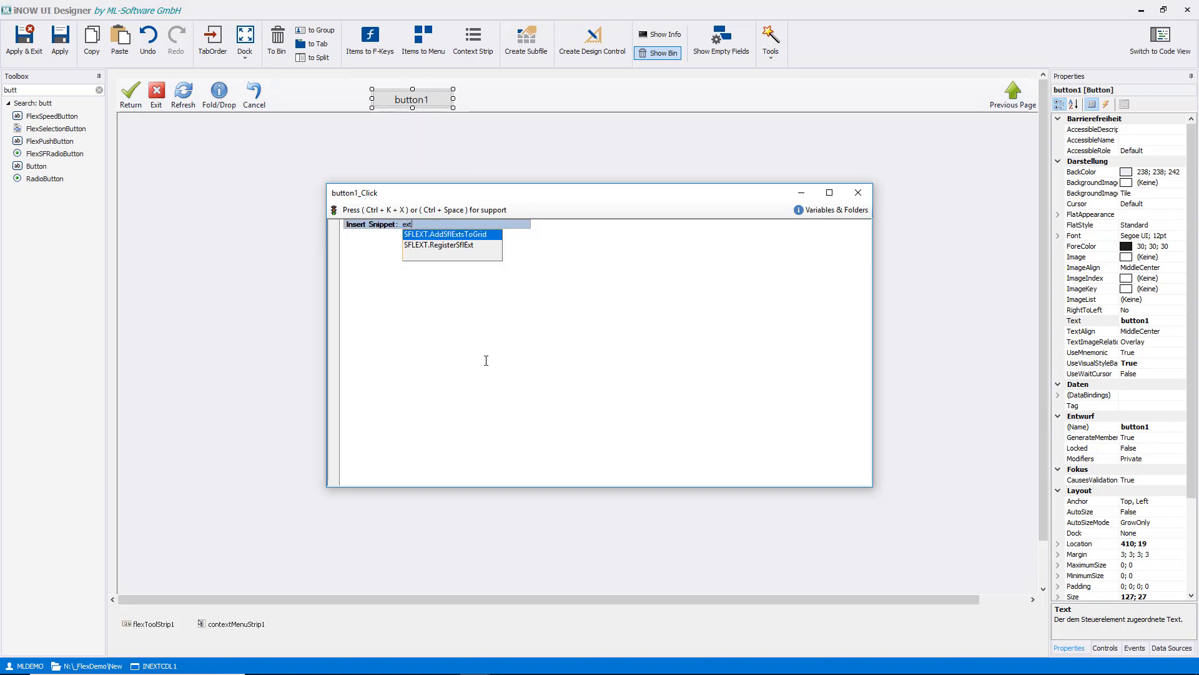
key("Return")
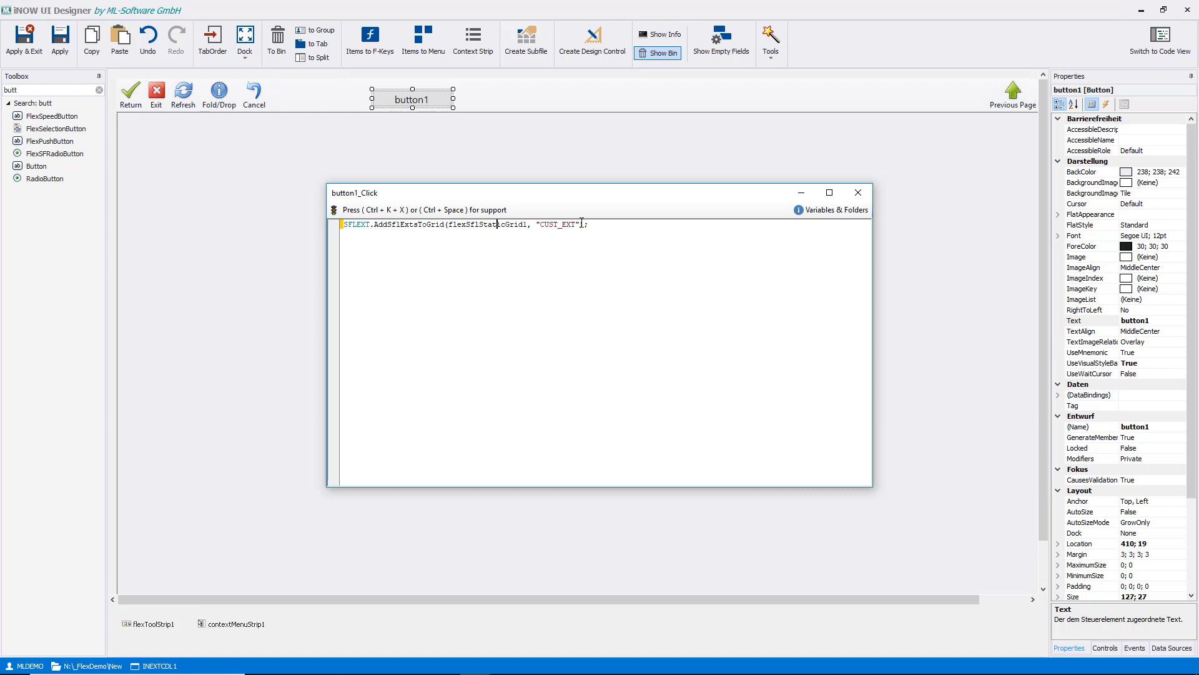
left_click_drag(579, 224, 539, 224)
left_click(583, 257)
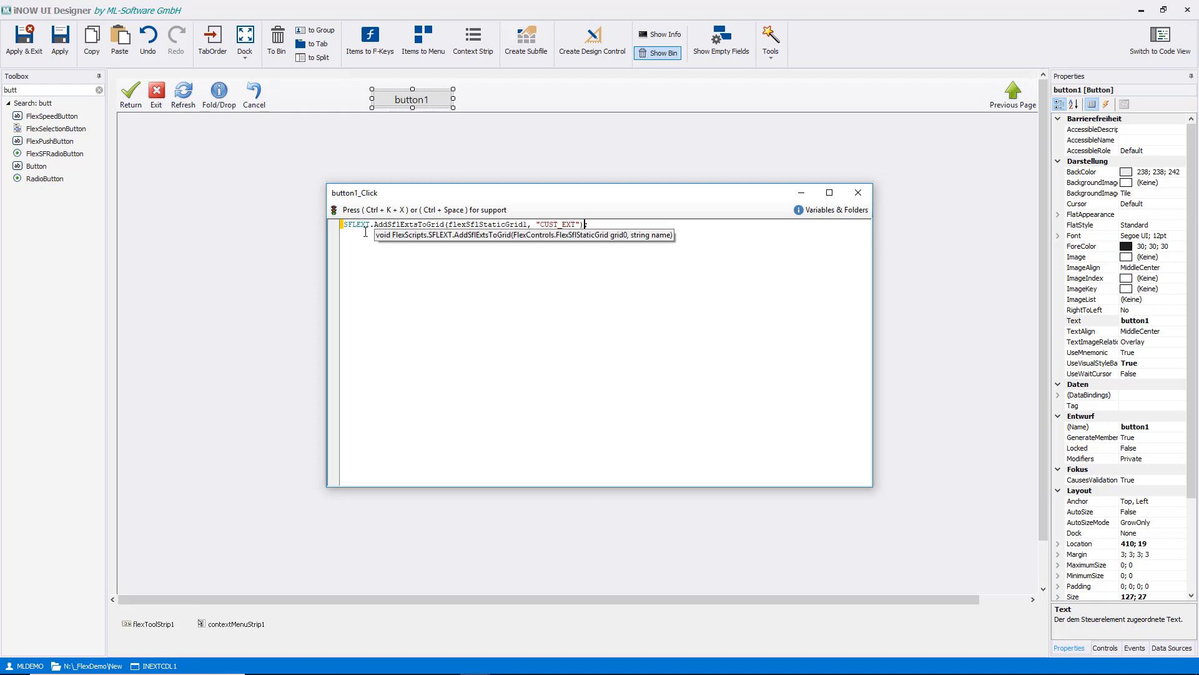
left_click(334, 211)
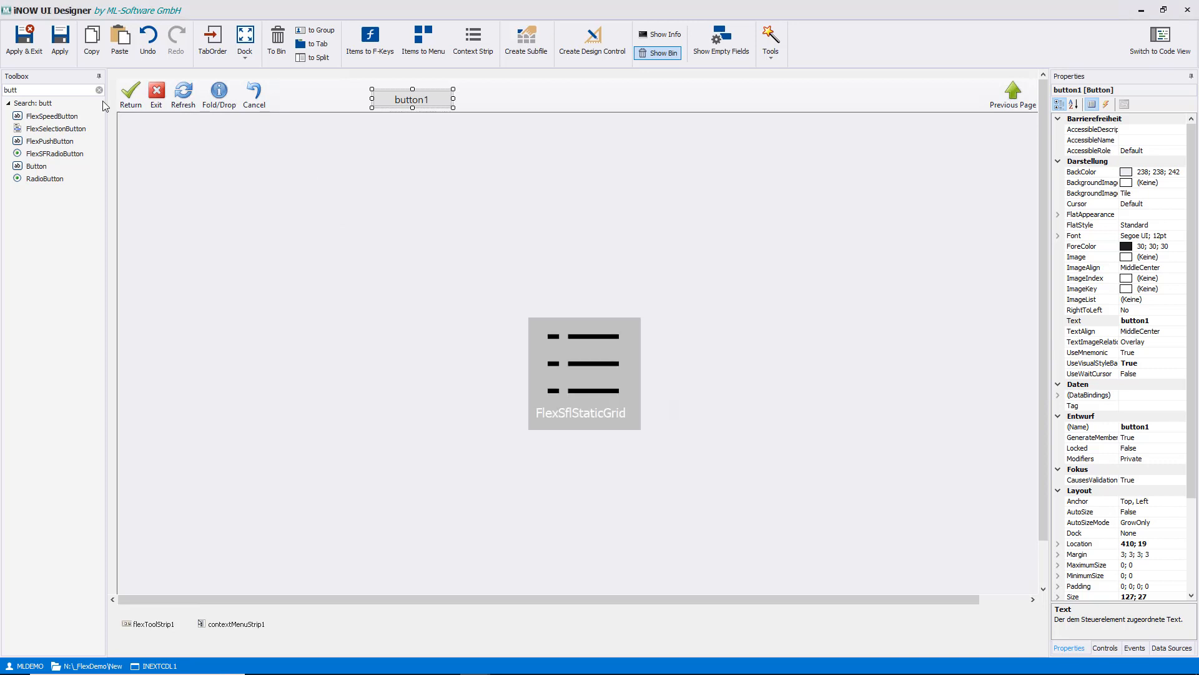
left_click(24, 42)
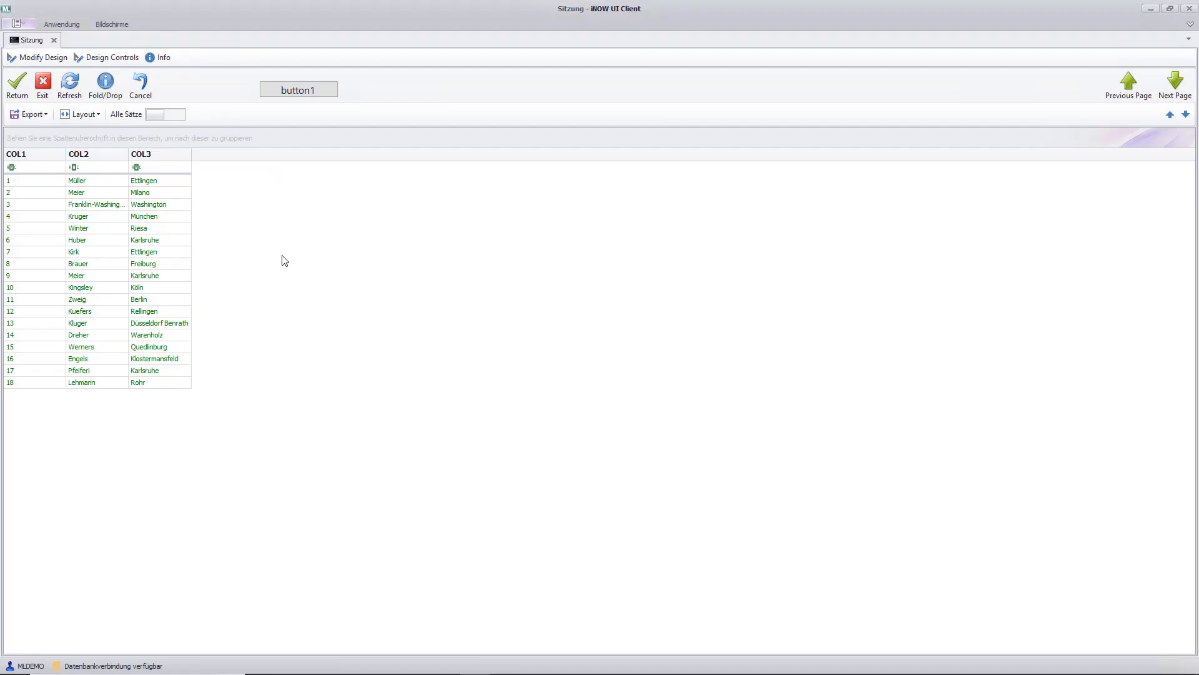
- Exit the customer list, reopen it through menu entry 2 (Customer Demo) and run button1 to add the extension columns to the grid
left_click(43, 82)
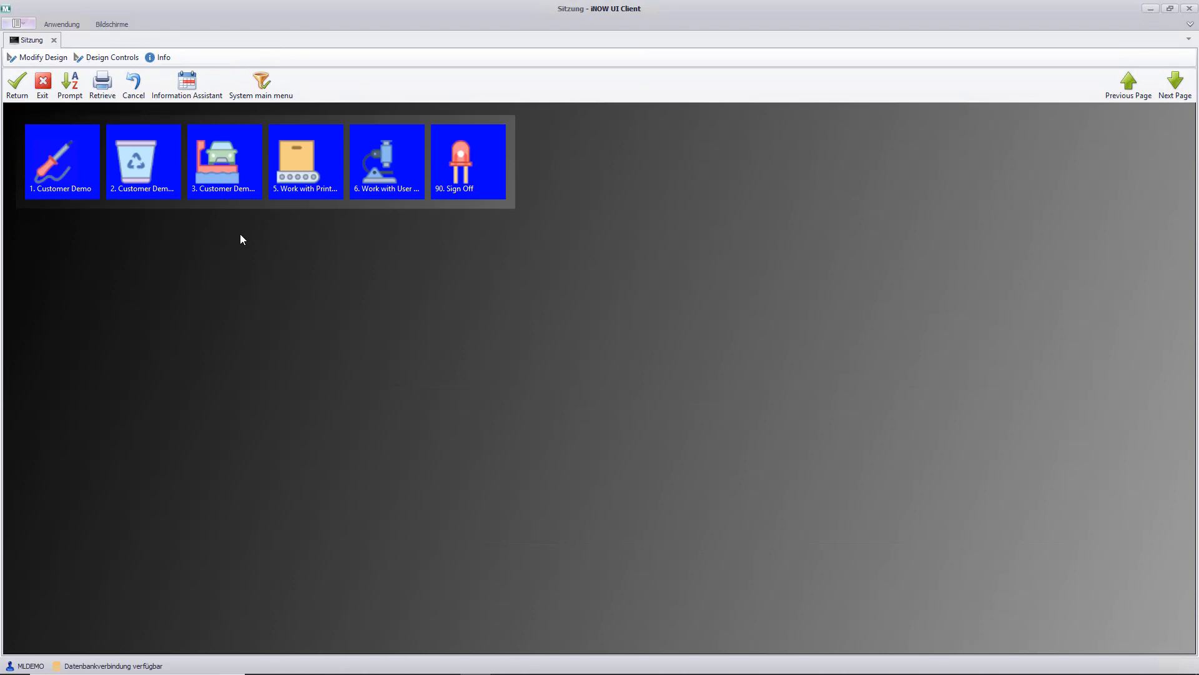
left_click(141, 164)
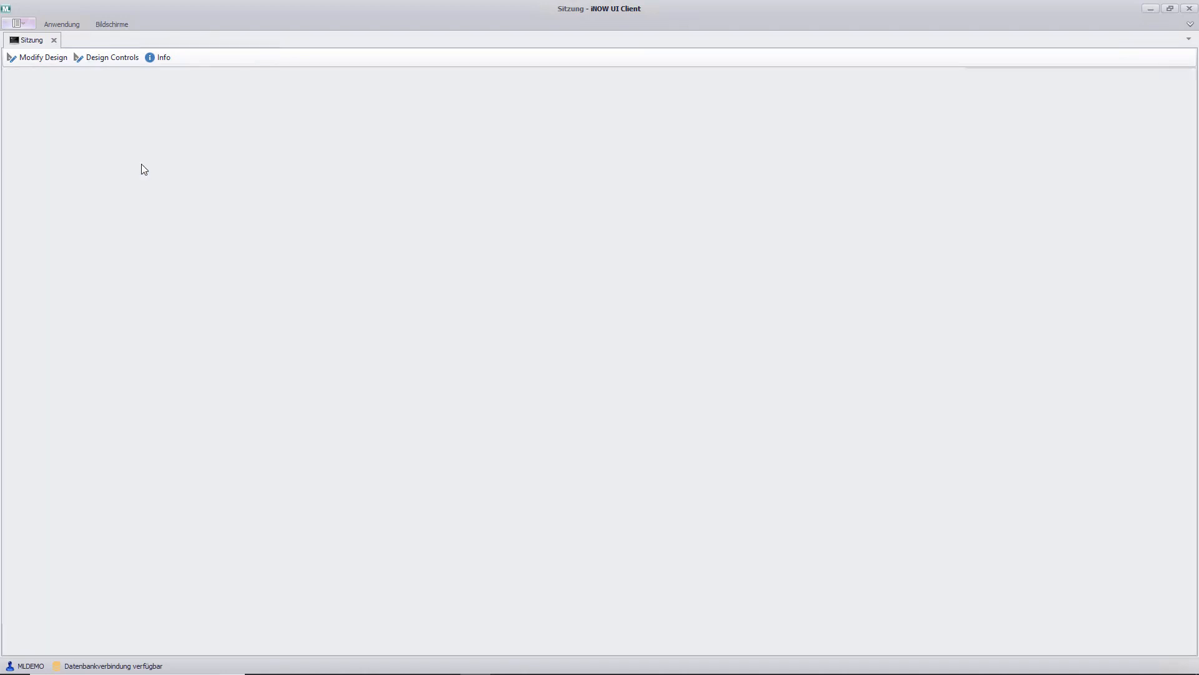
left_click(296, 92)
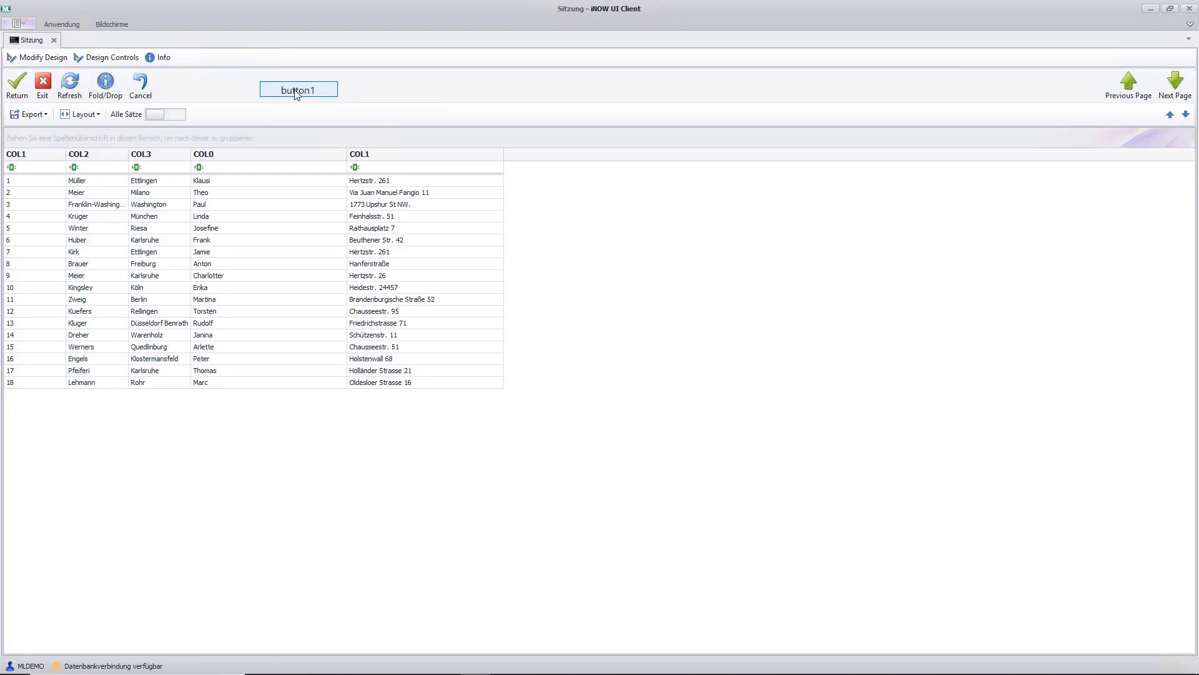